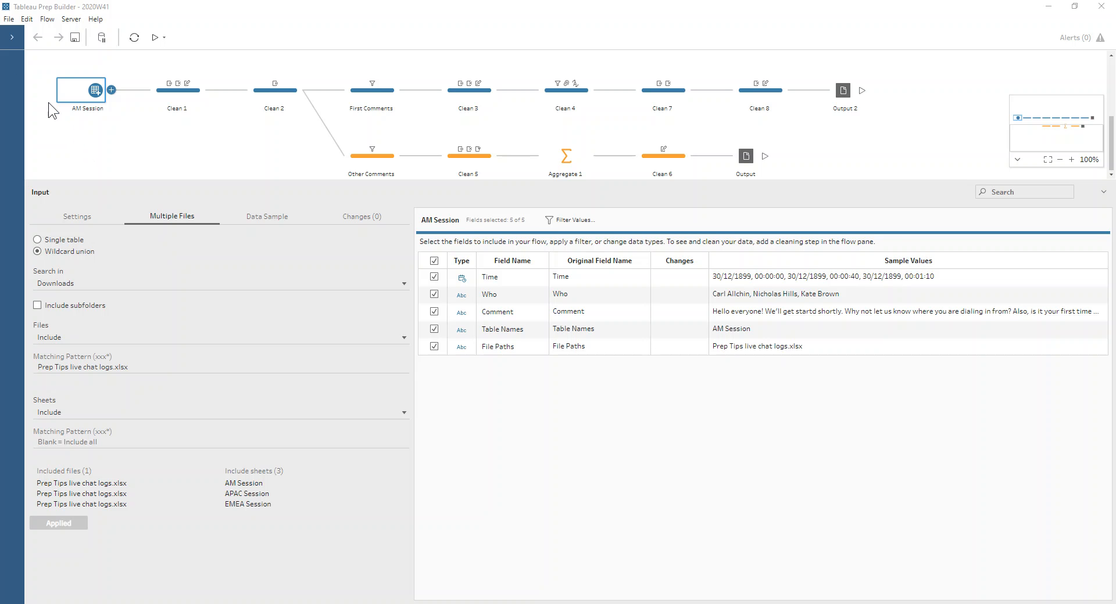
- List the tables of the Prep Tips live chat logs connection and review the AM Session input's wildcard union settings
left_click(12, 37)
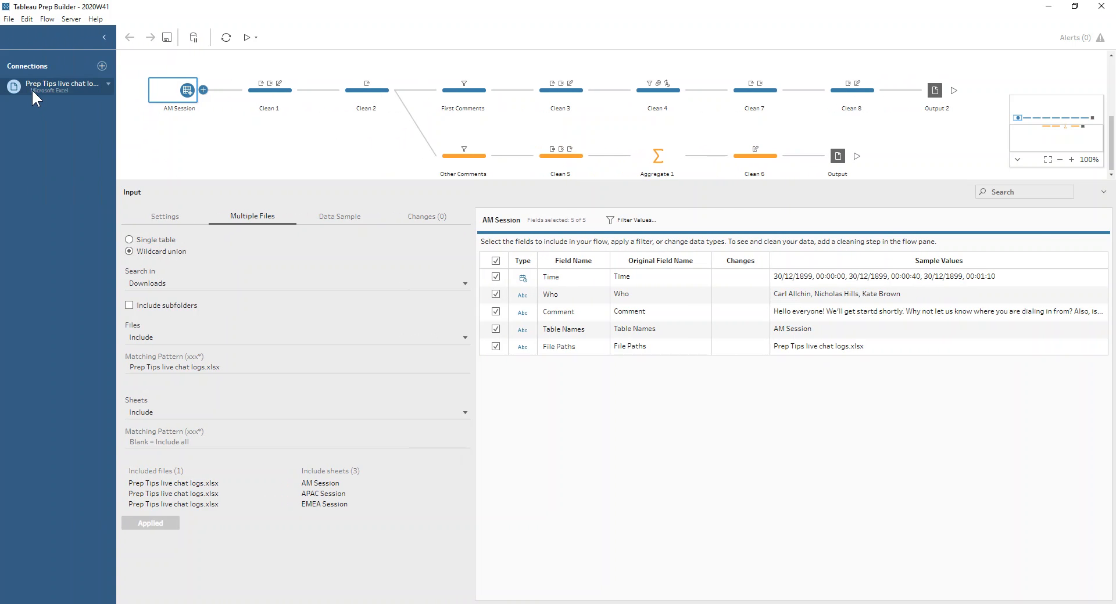
left_click(105, 88)
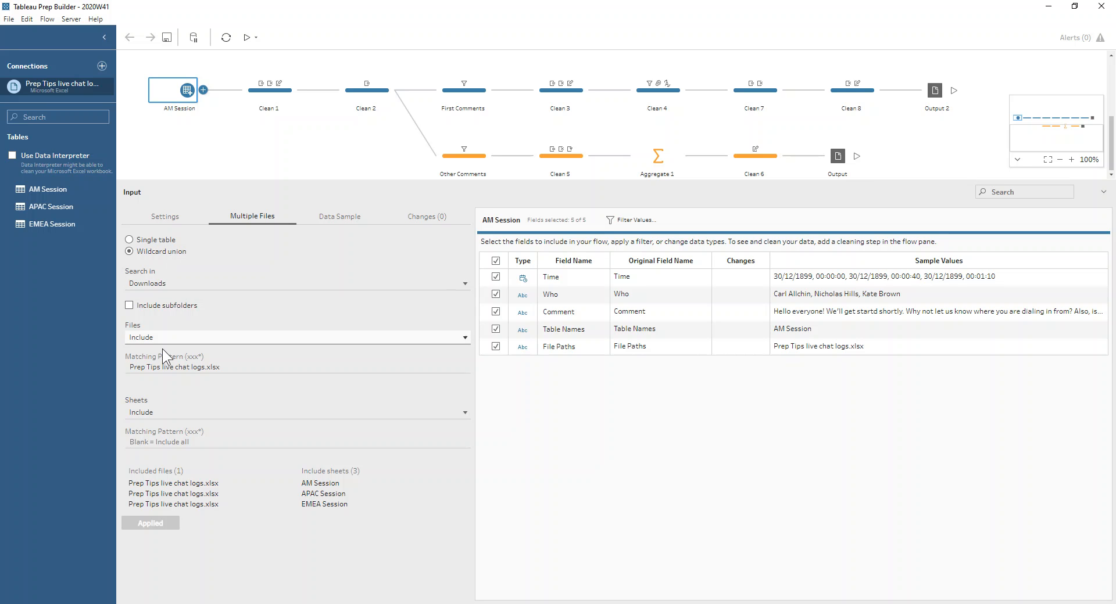
left_click(153, 441)
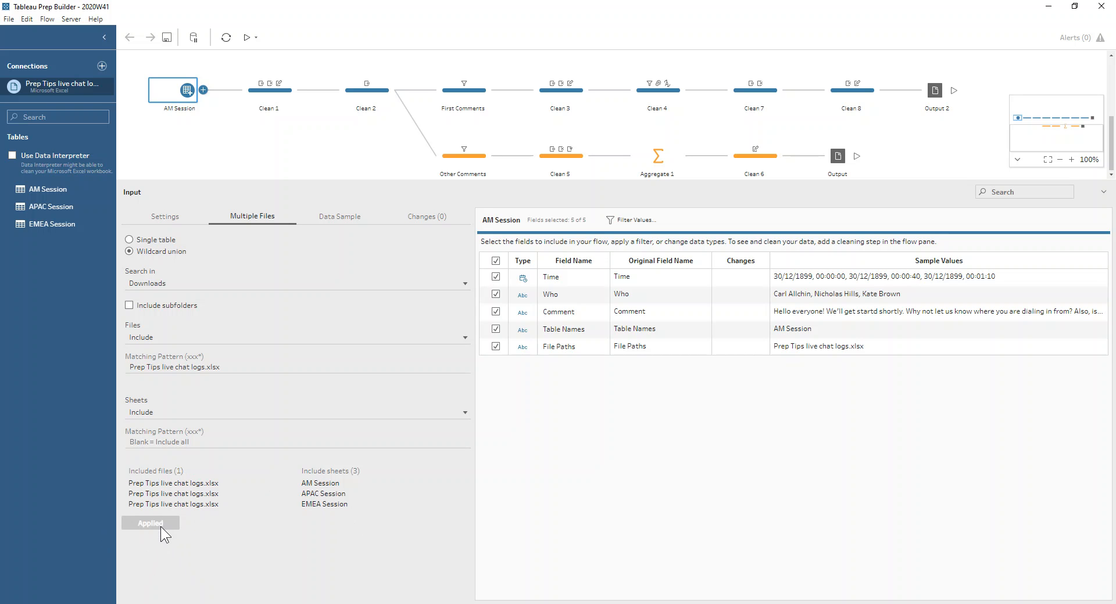
left_click(187, 97)
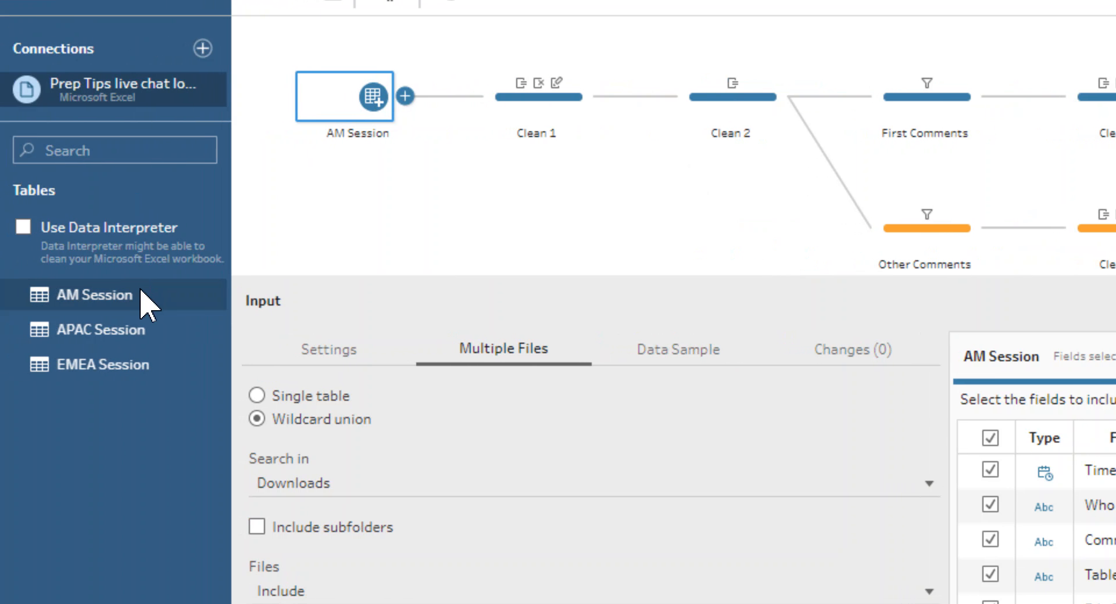
- Try adding the AM Session table to the flow as a separate input, and delete that new input
left_click_drag(141, 294, 385, 219)
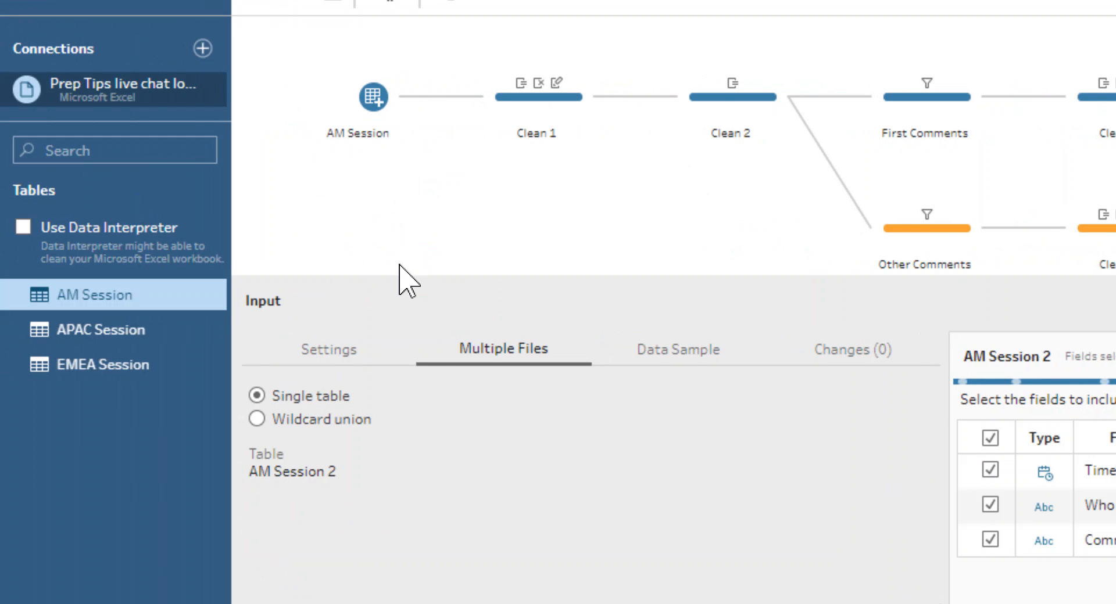
left_click_drag(399, 277, 385, 575)
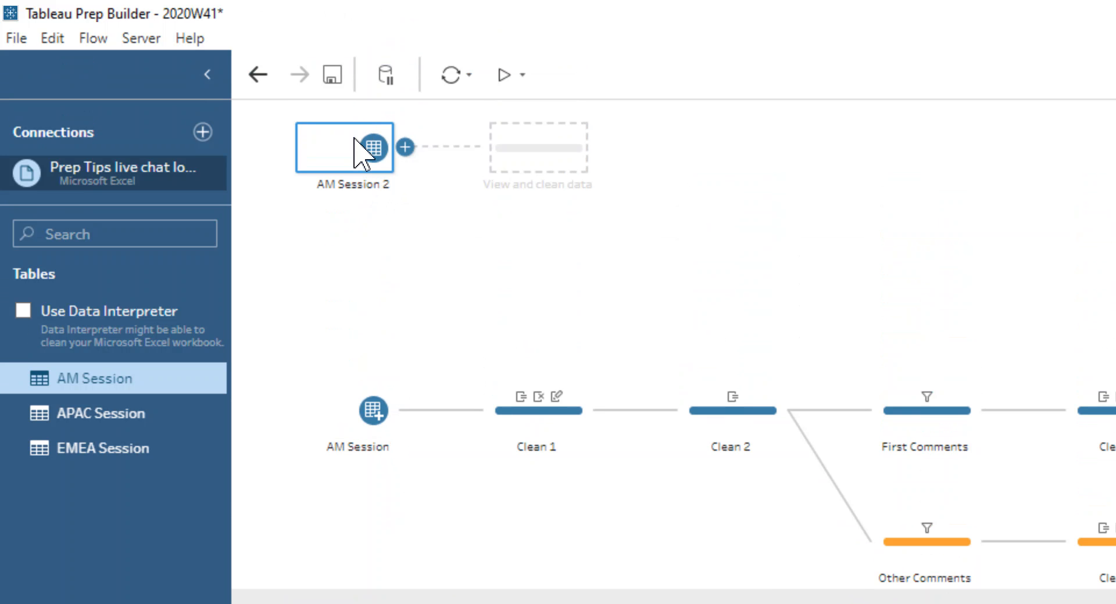
key("Delete")
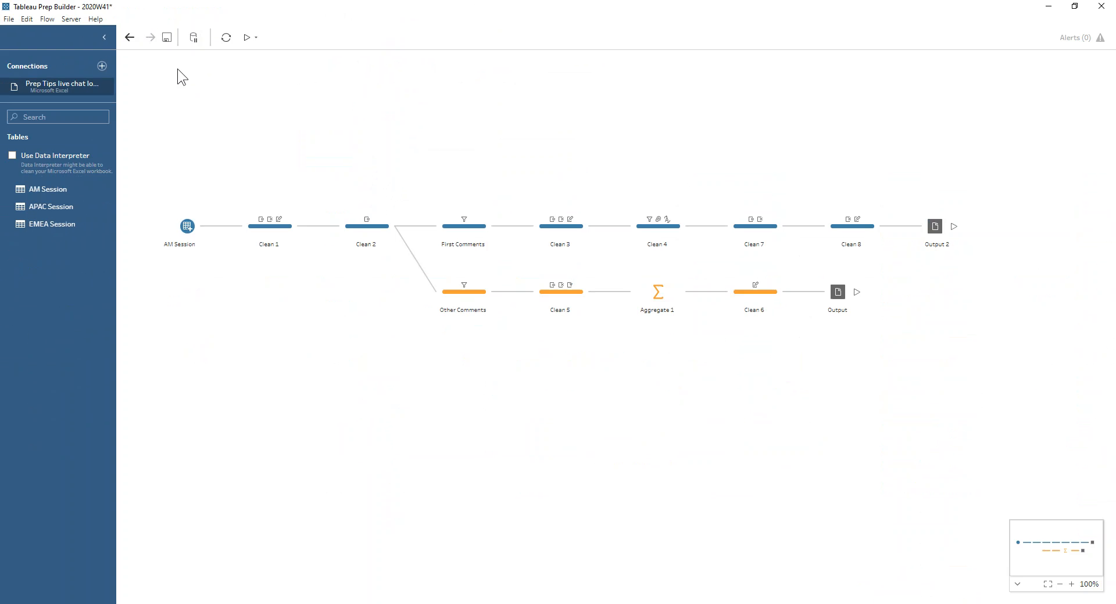
- Examine the Clean 1 step's recorded changes and the formula of its Date Time calculated field
left_click(258, 229)
left_click(130, 333)
scroll(472, 246, "down", 1)
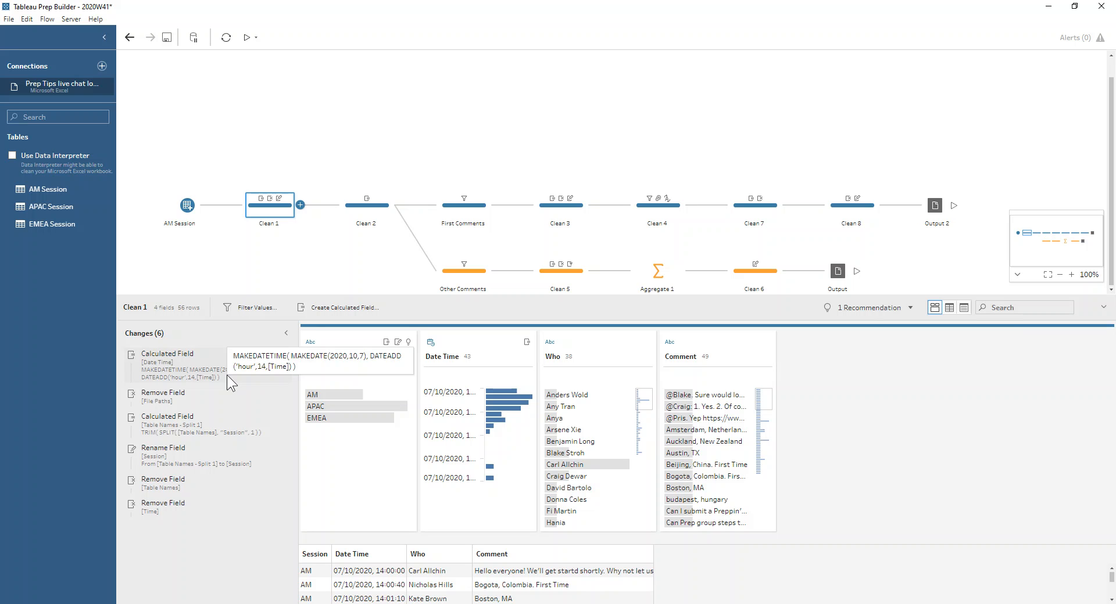
left_click(241, 364)
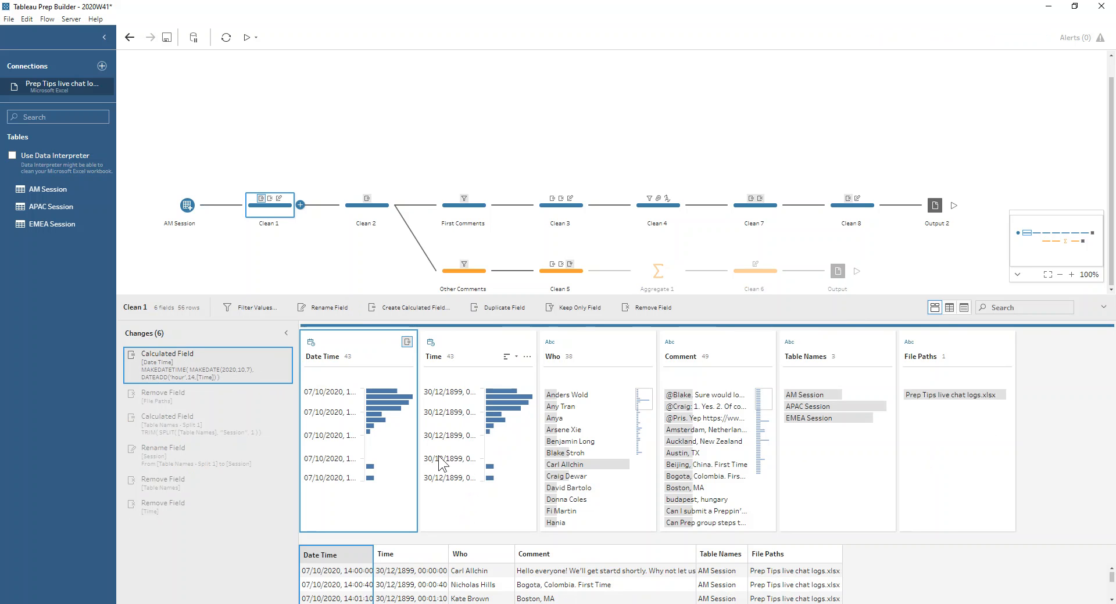
double_click(234, 366)
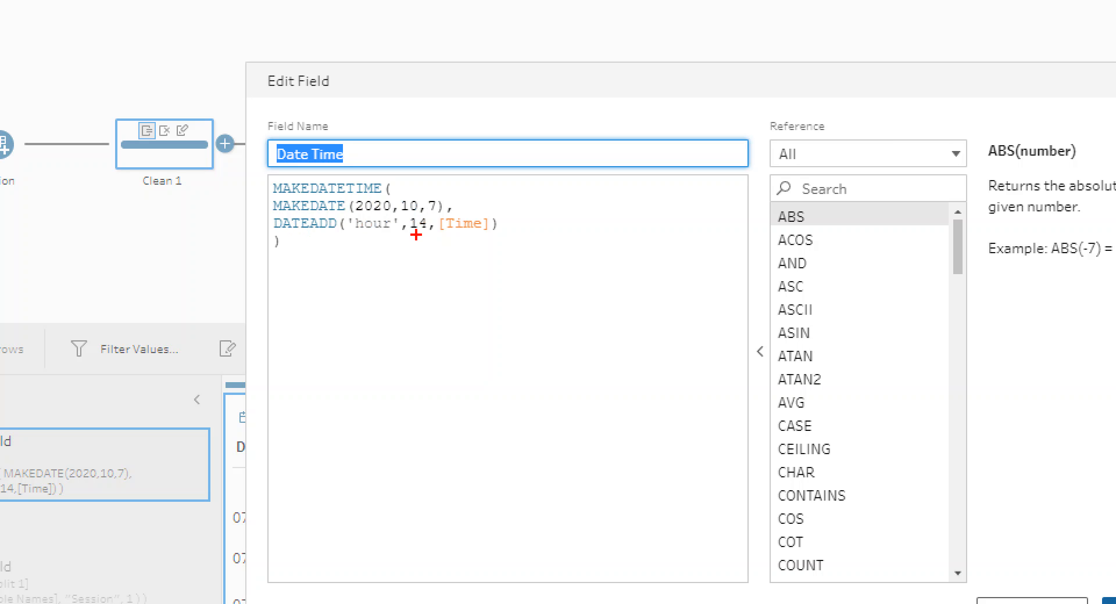
left_click_drag(413, 235, 429, 235)
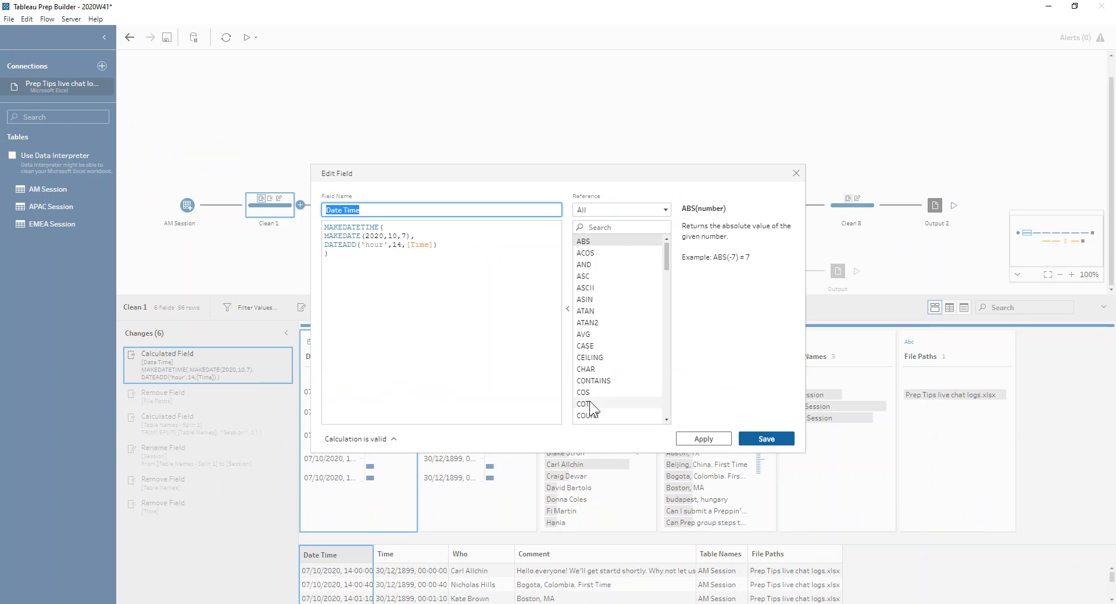
left_click(796, 175)
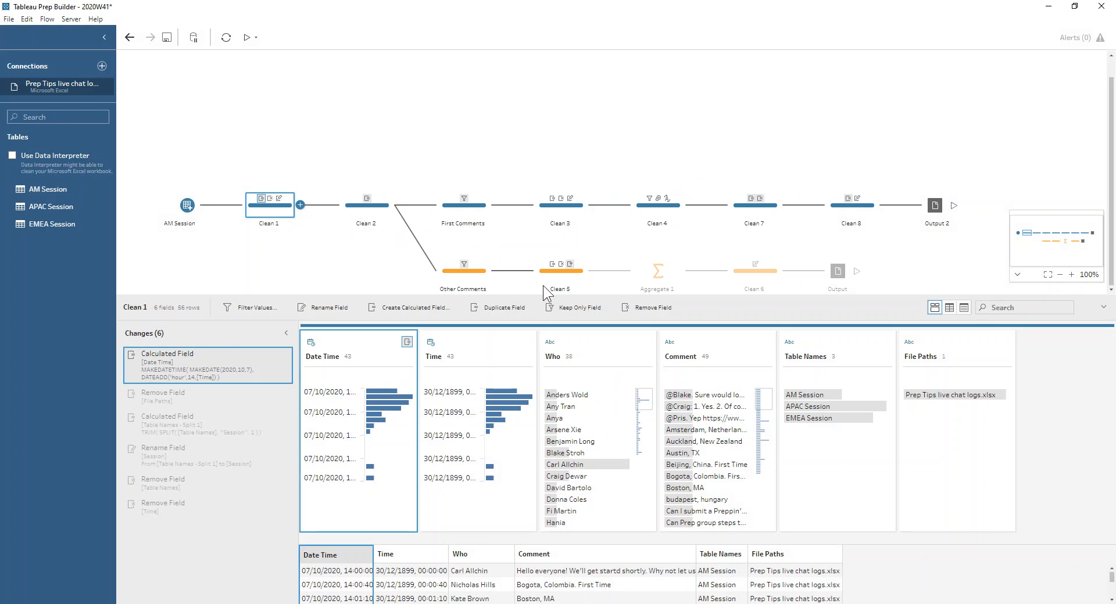
- Review the File Paths removal in Clean 1 and inspect the formula of the Table Names - Split 1 calculation
left_click(211, 390)
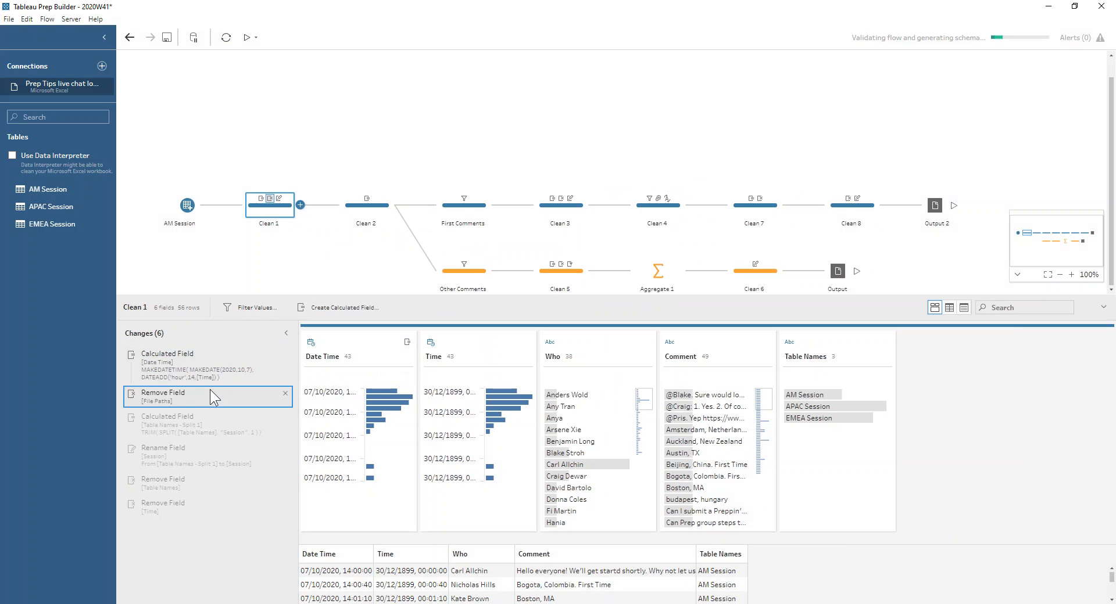
left_click(186, 428)
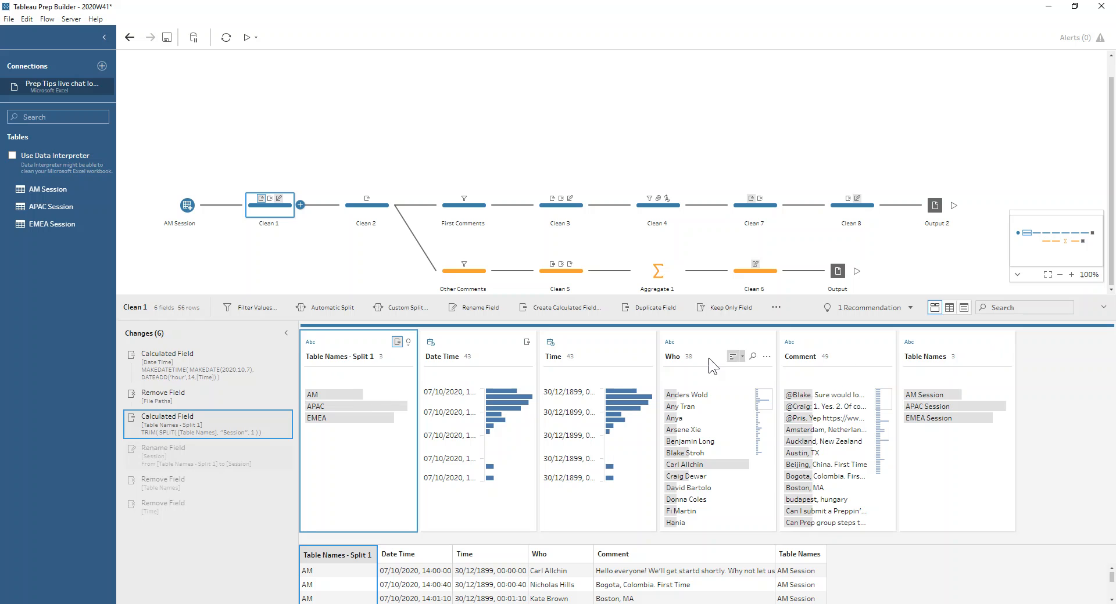
double_click(213, 429)
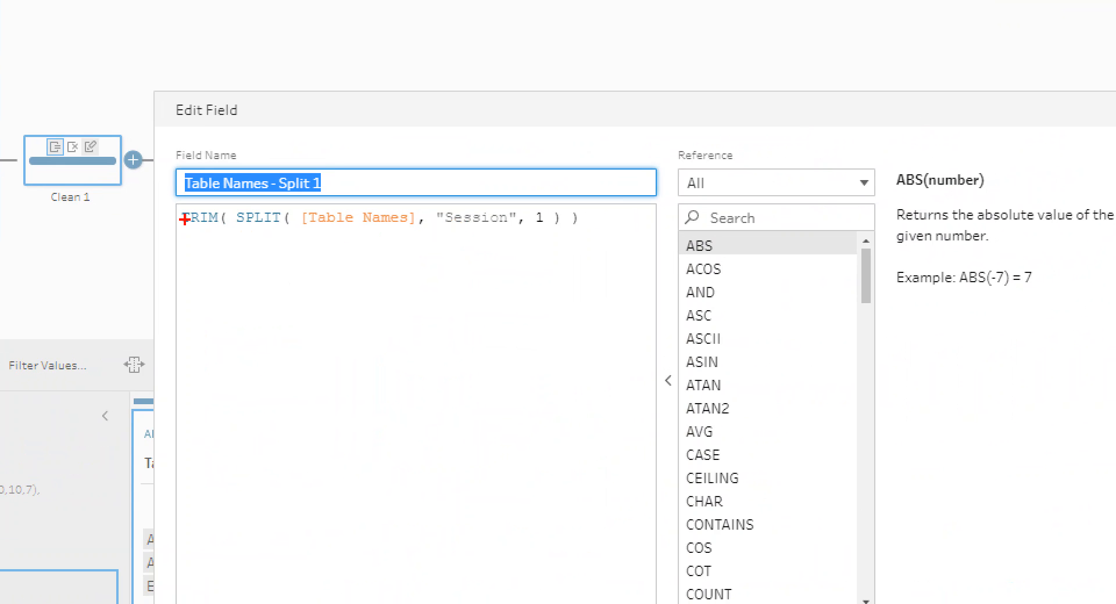
left_click_drag(436, 227, 519, 236)
left_click(541, 234)
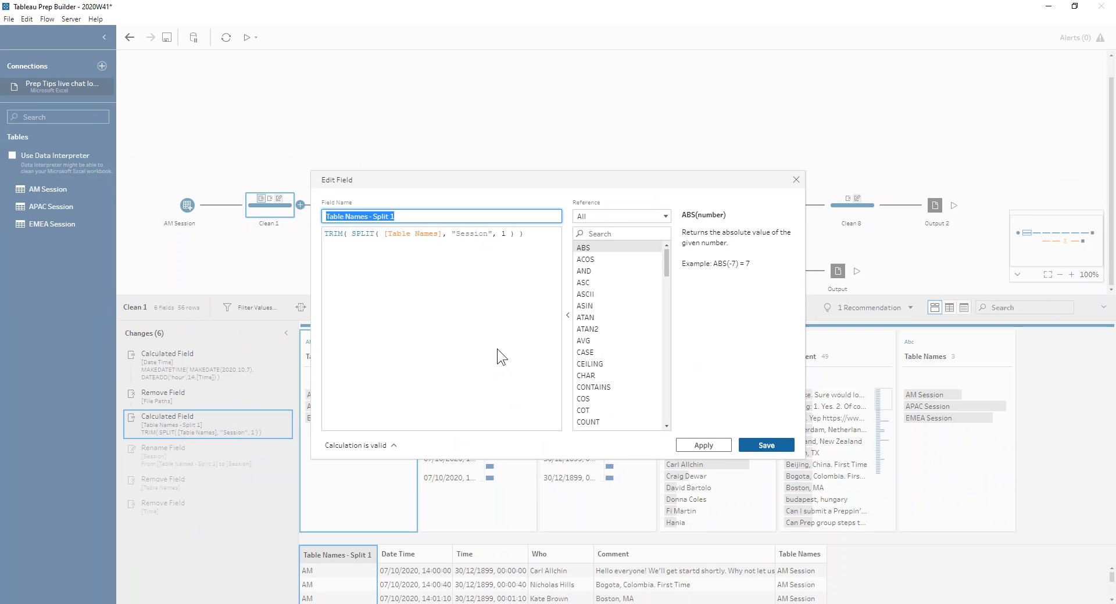
left_click(794, 180)
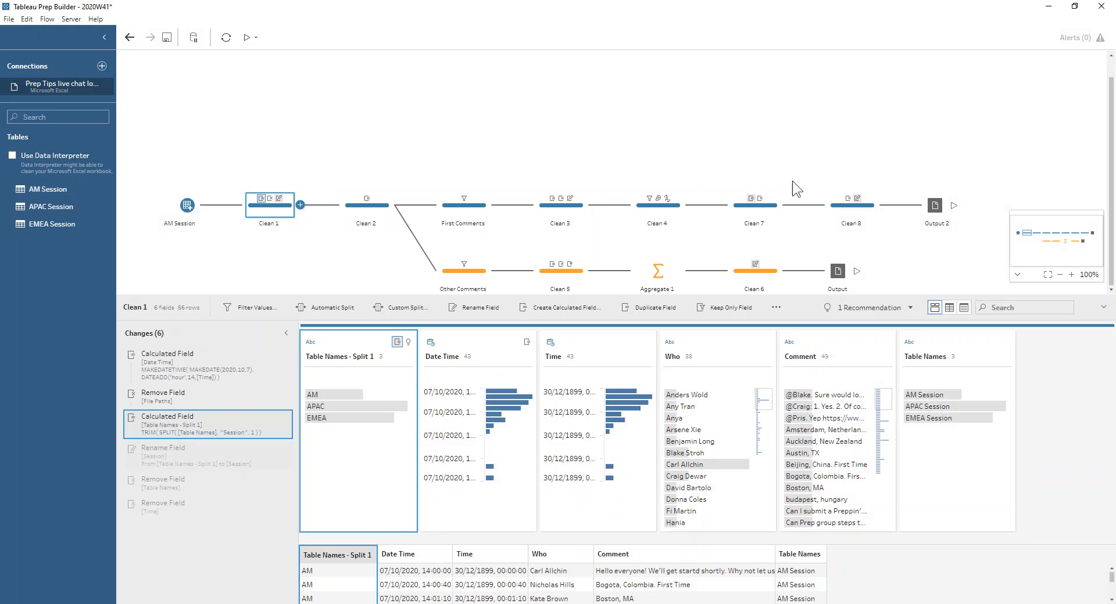
- Step through the remaining Clean 1 changes: the rename to Session and the removals of Table Names and Time
left_click(197, 459)
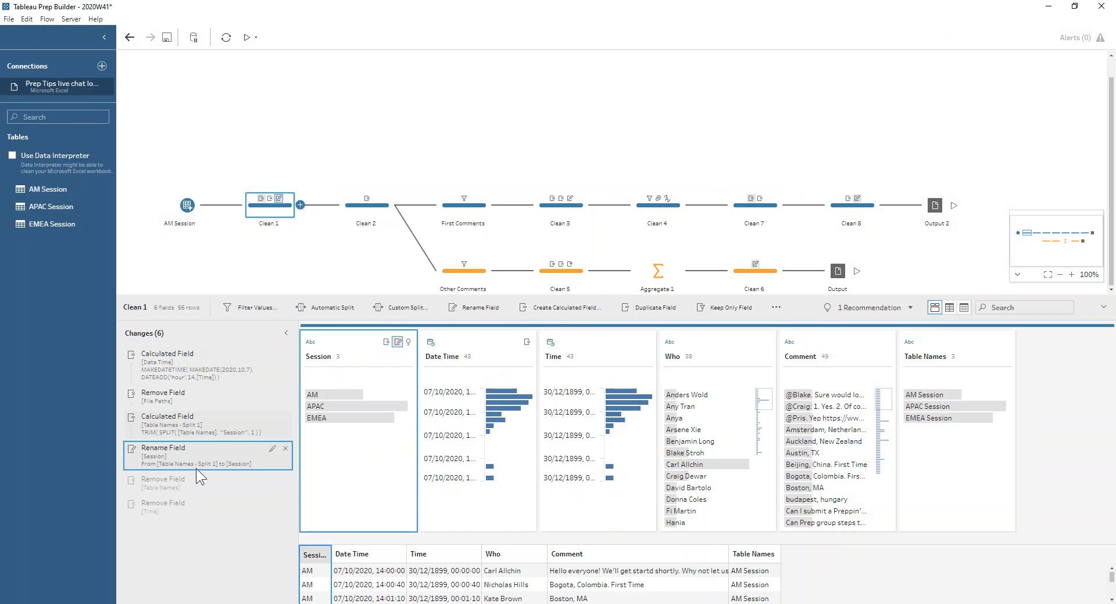
left_click(176, 492)
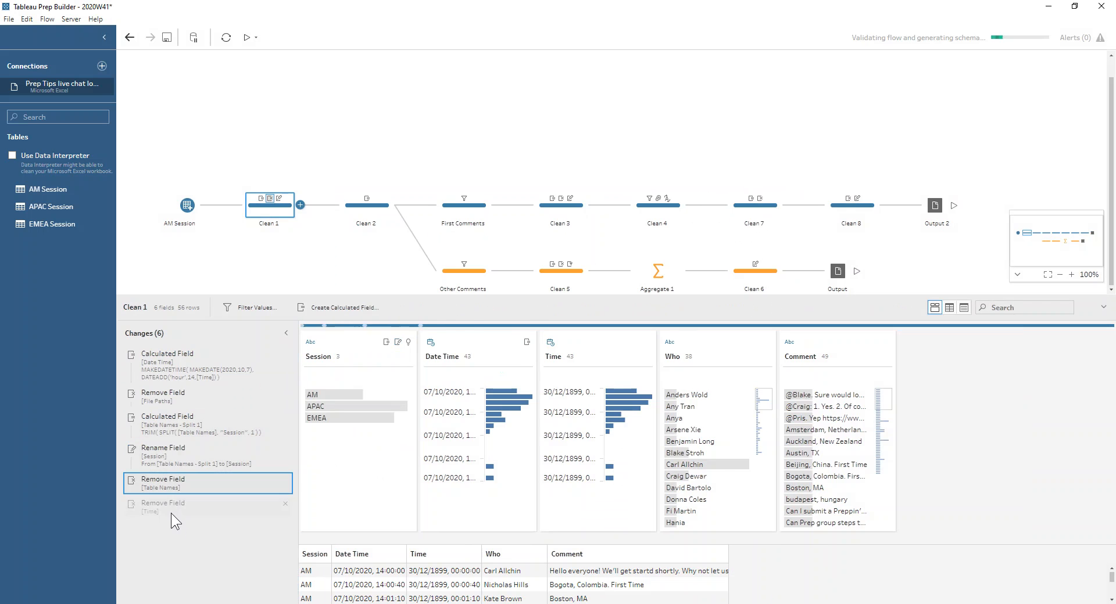
left_click(171, 514)
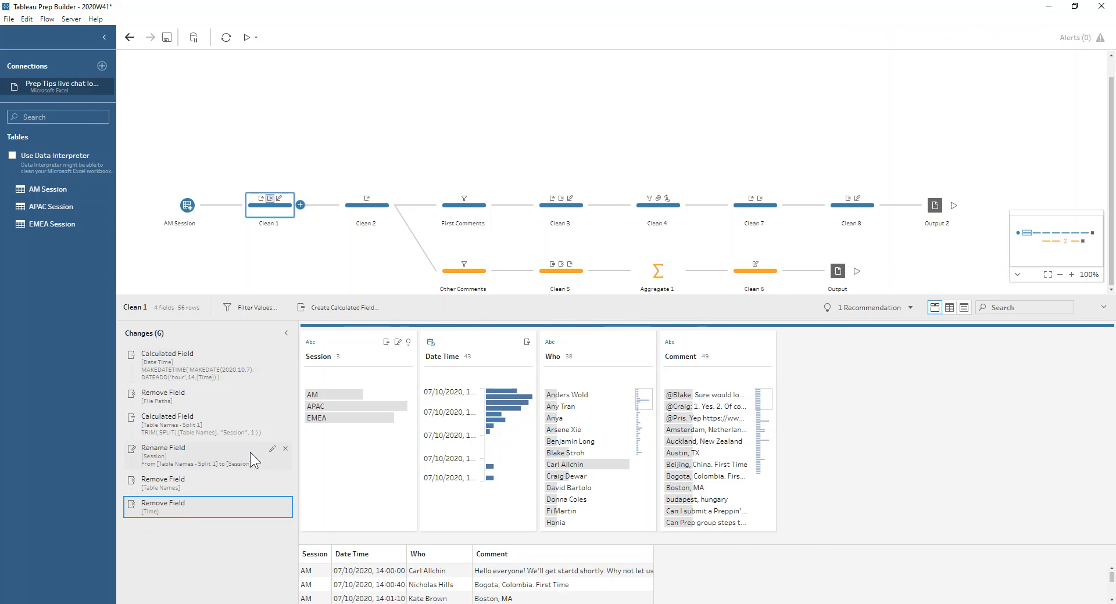
- Inspect how the Comment Order rank in Clean 2 is grouped and ordered, and close the rank editor
left_click(365, 215)
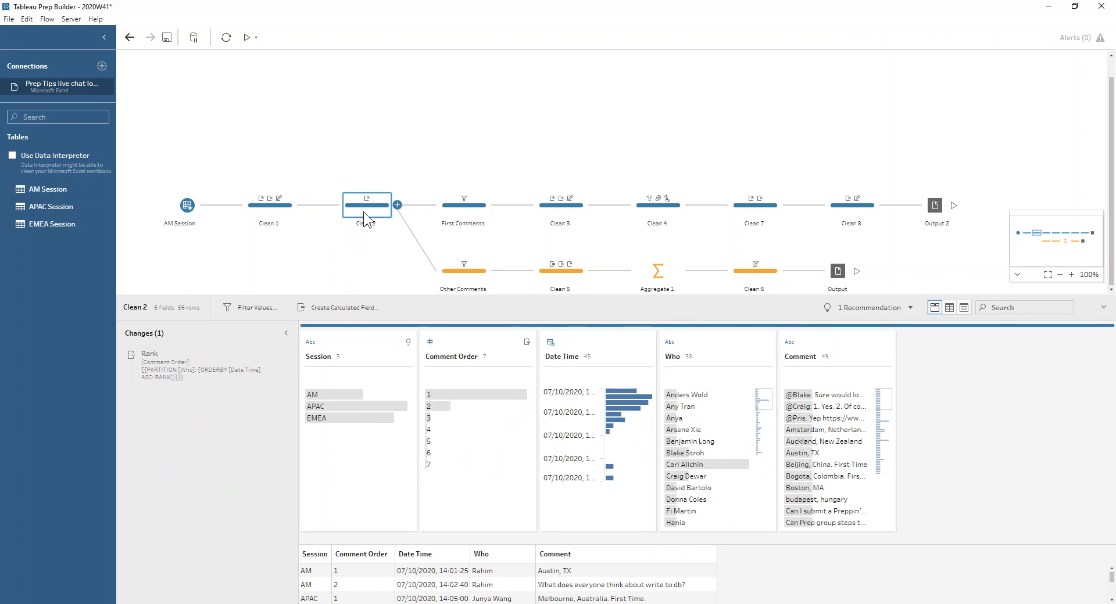
left_click(260, 358)
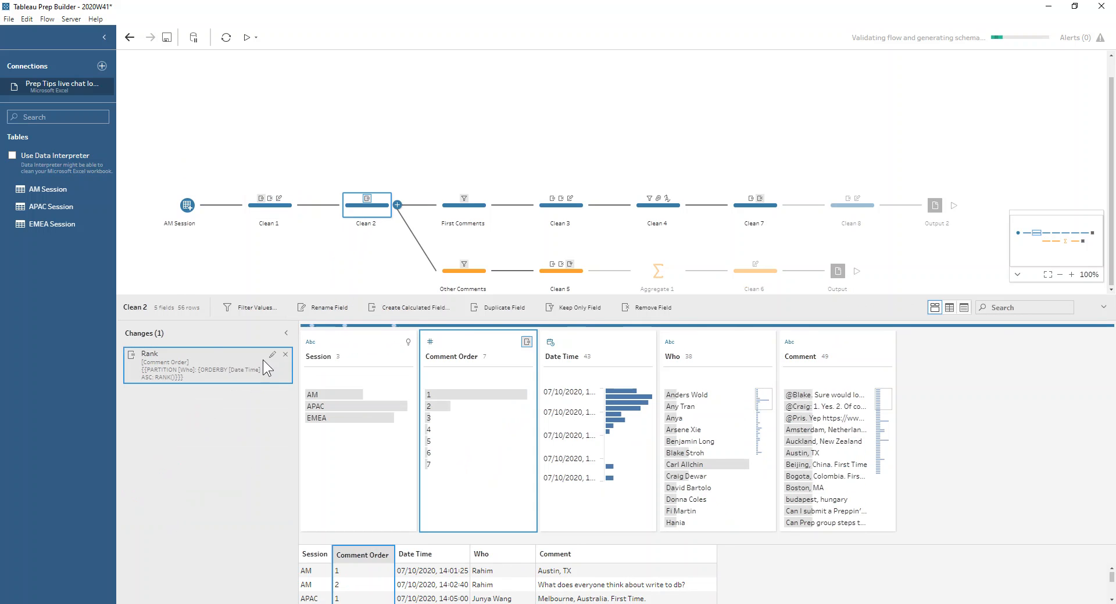
left_click(270, 356)
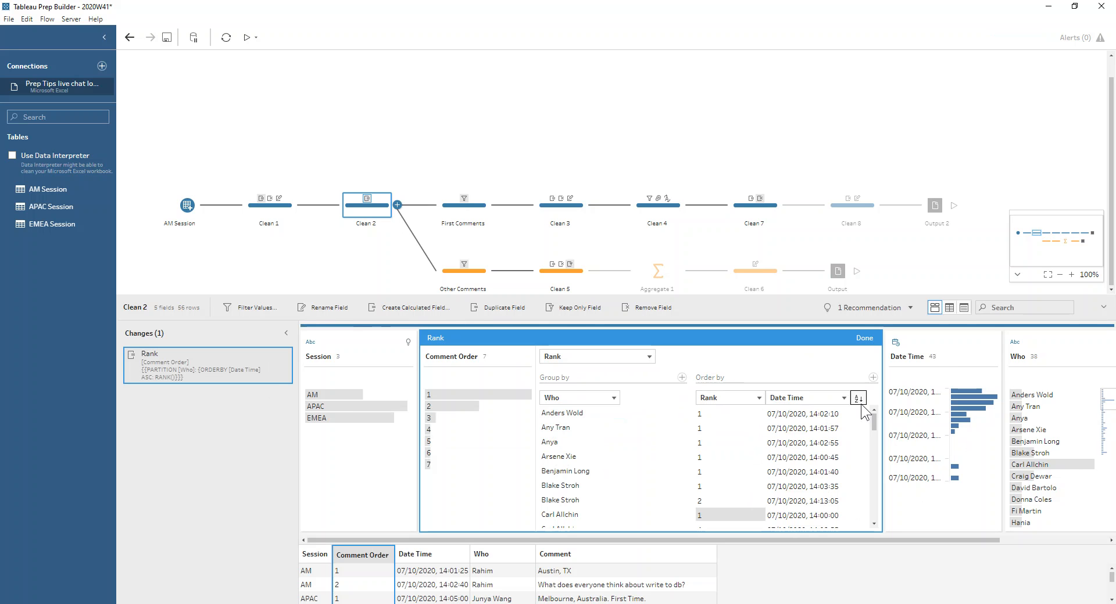
left_click(863, 339)
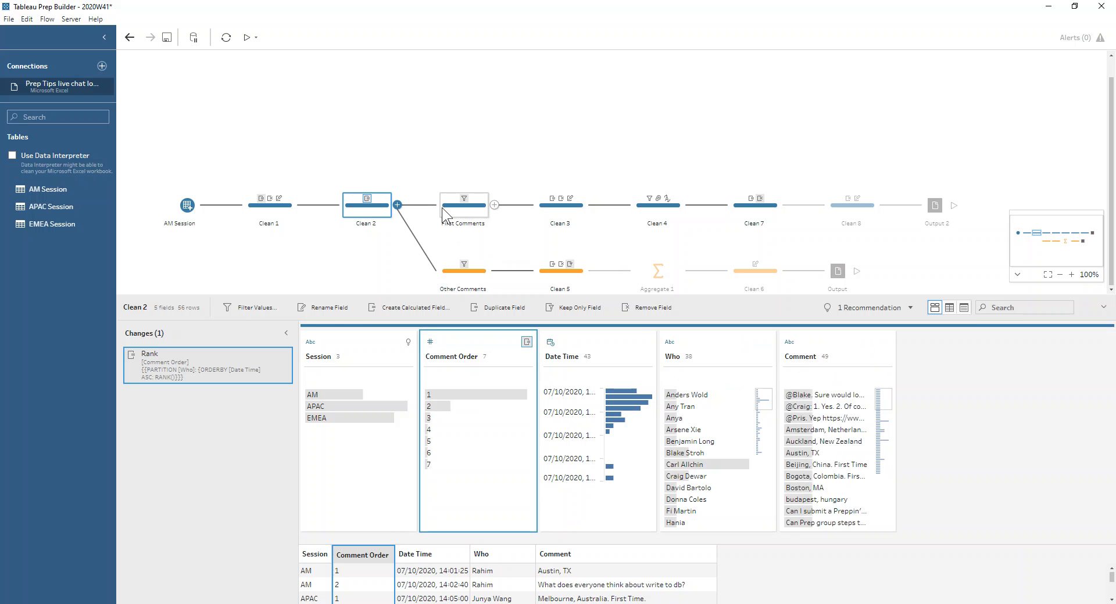
- Review the Other Comments filter and the formula of the Q/A calculated field in Clean 5
left_click(445, 270)
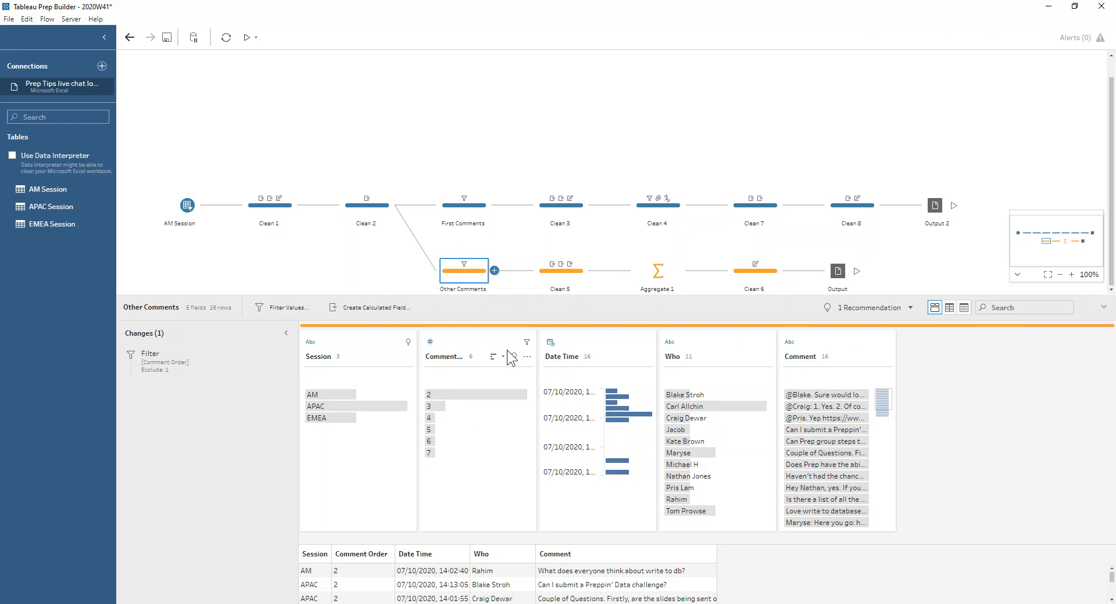
left_click(570, 276)
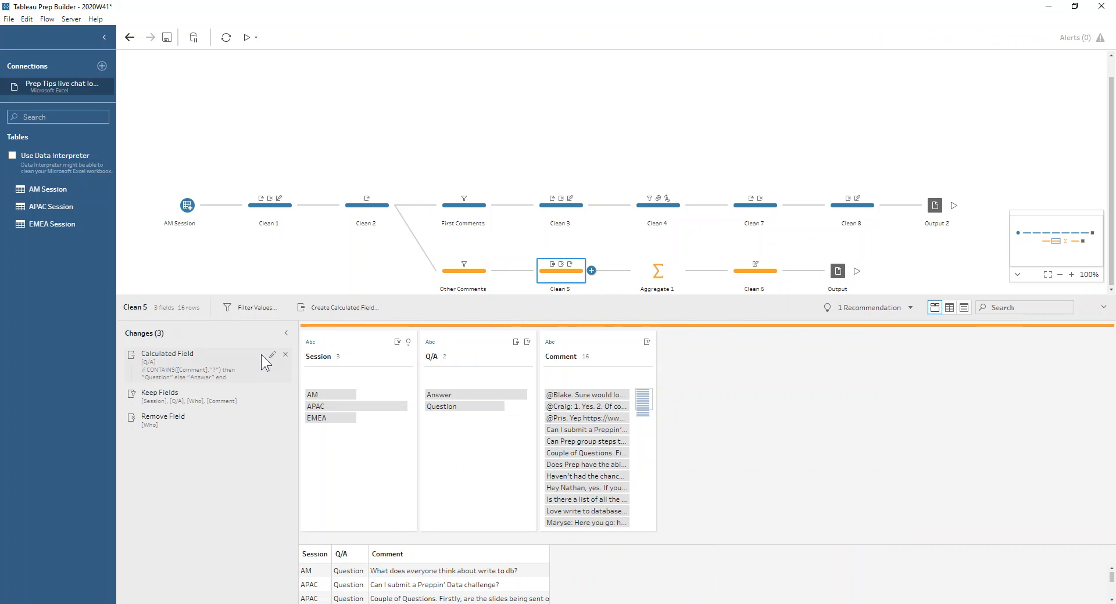
left_click(271, 355)
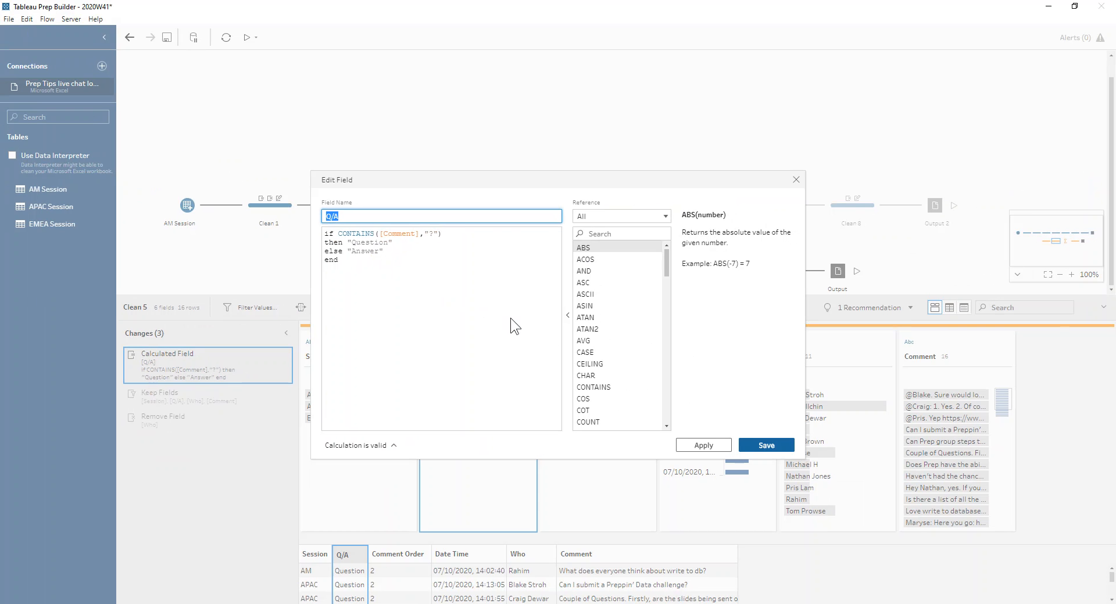
left_click(786, 443)
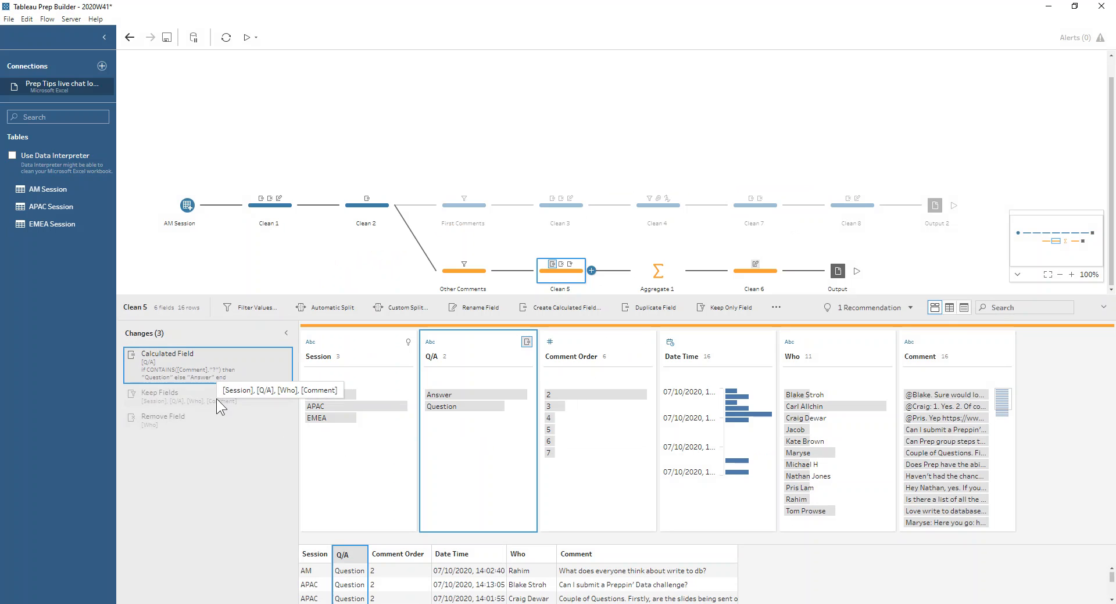
- Check the grouped and aggregated fields in Aggregate 1 and the field renames in Clean 6
left_click(649, 275)
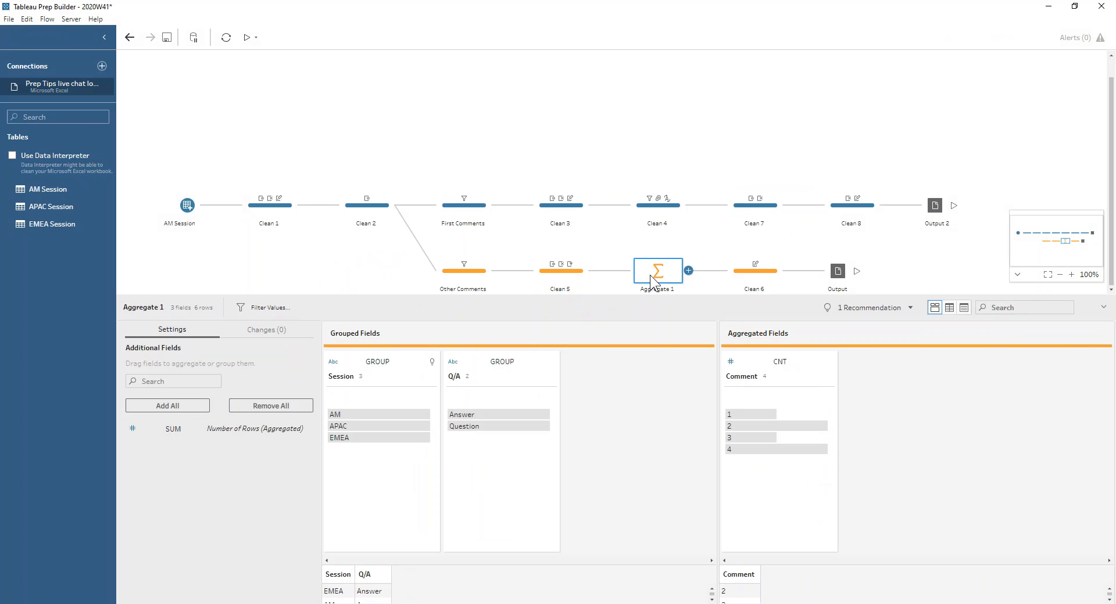
left_click(744, 278)
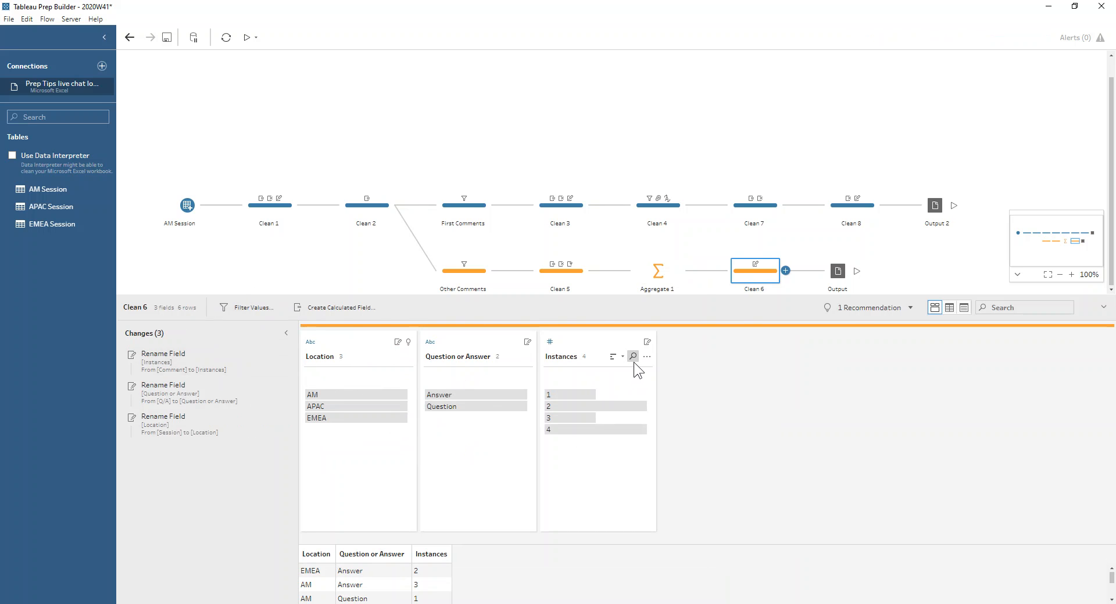
- Check the First Comments filters and step through the calculated fields in Clean 3 that split Comment
left_click(473, 211)
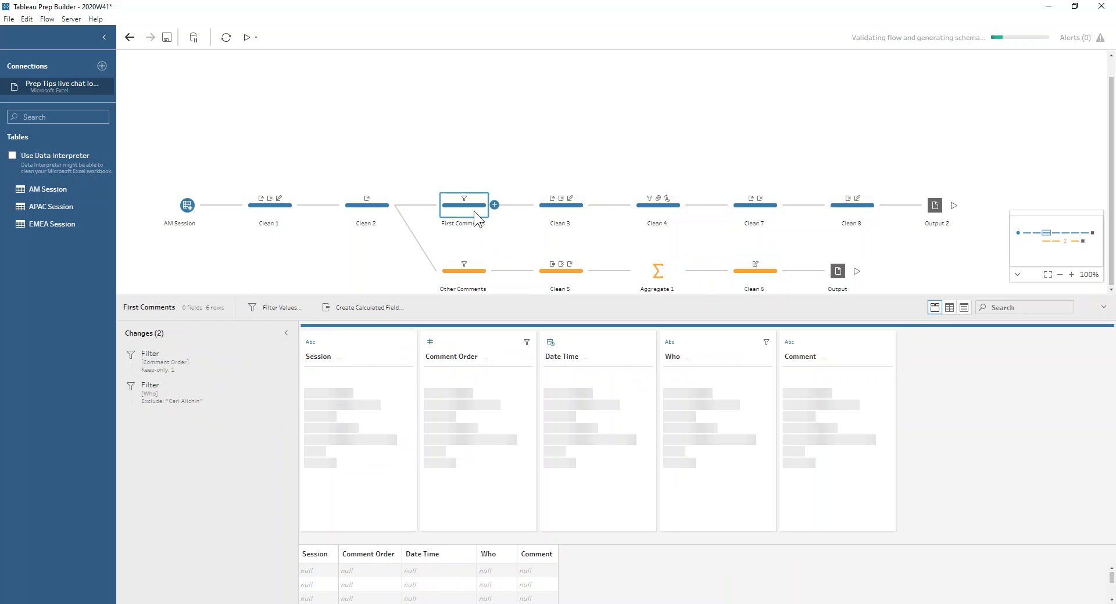
left_click(559, 210)
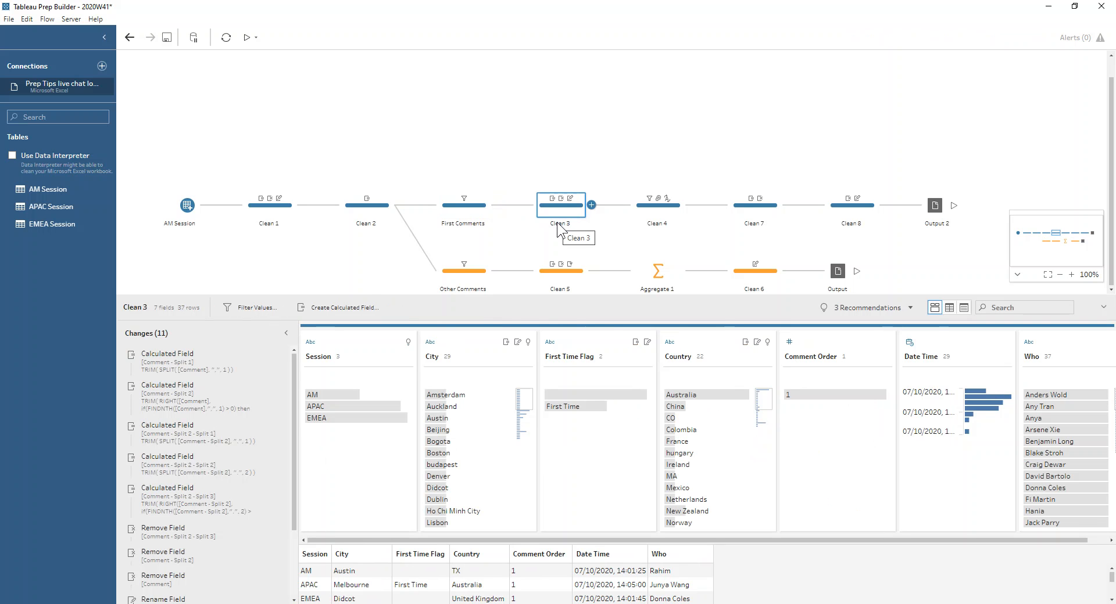
left_click(214, 367)
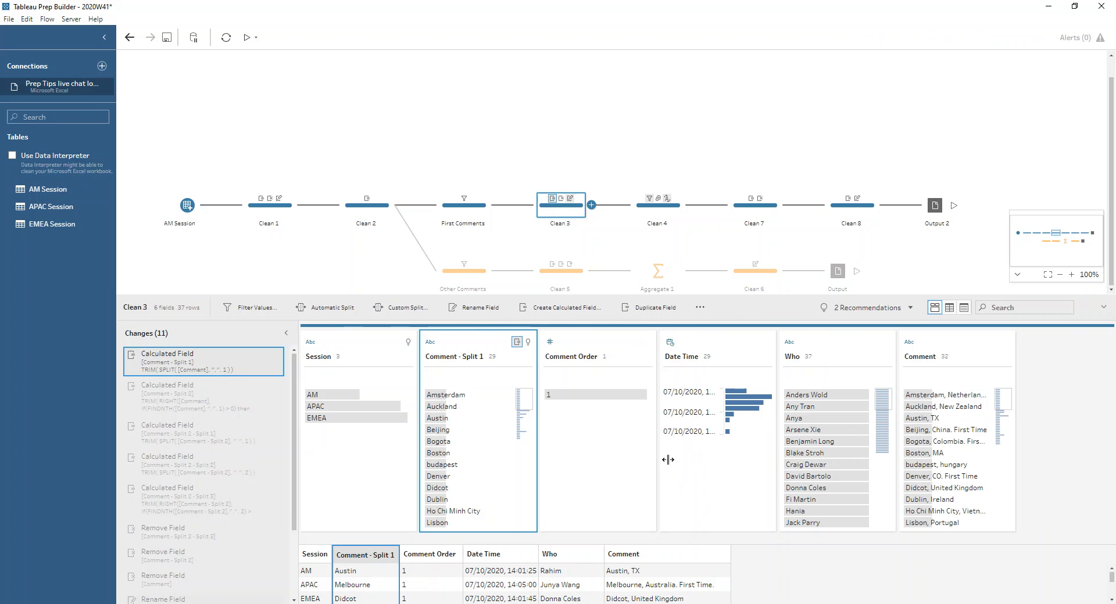
left_click(190, 397)
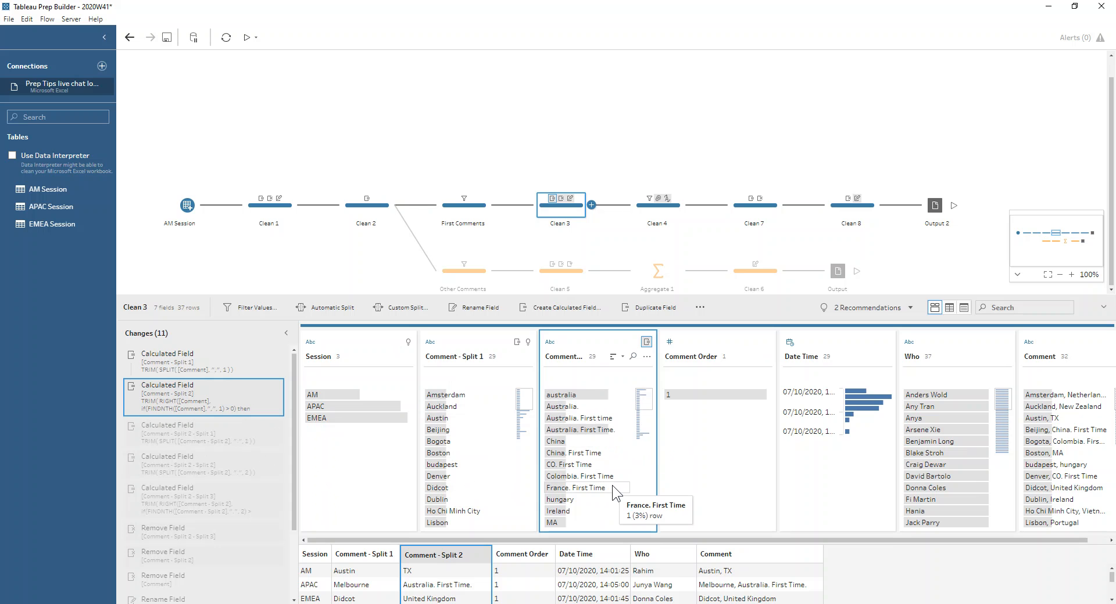
left_click(191, 434)
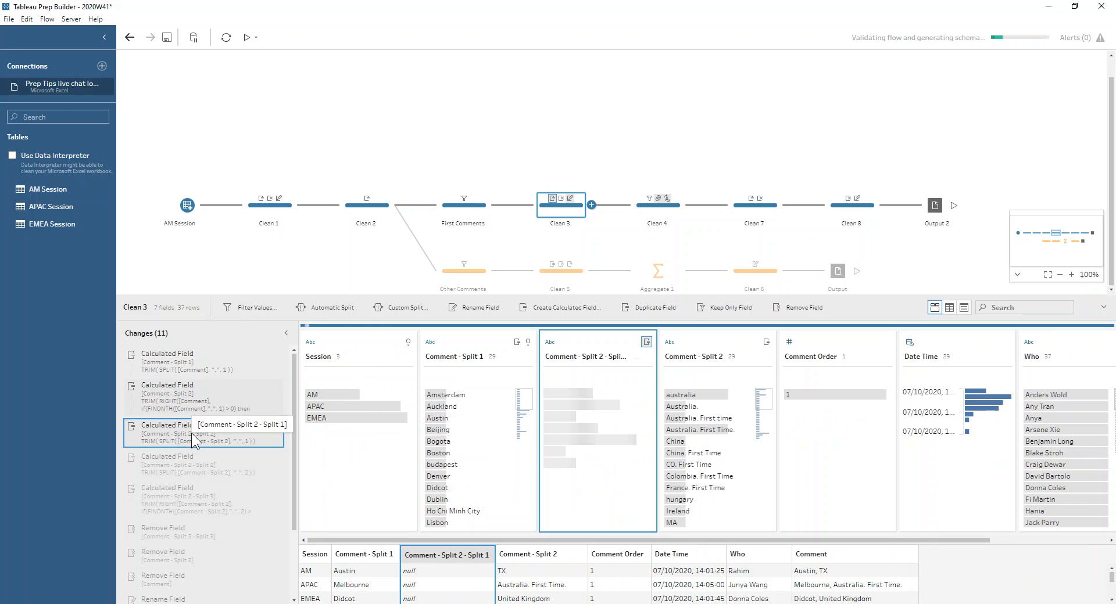
left_click(179, 470)
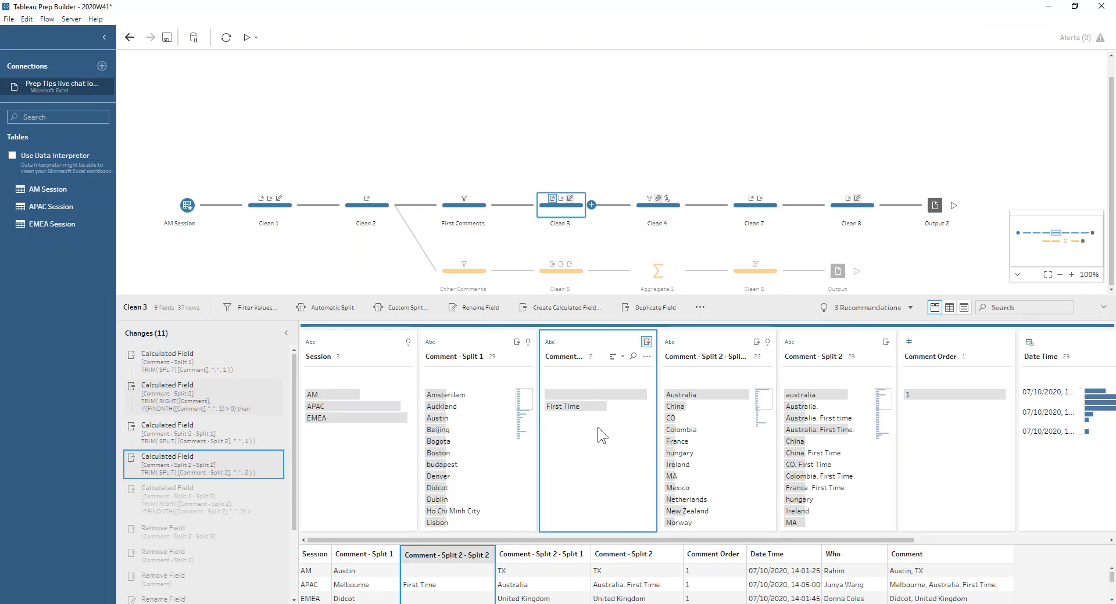
left_click(204, 496)
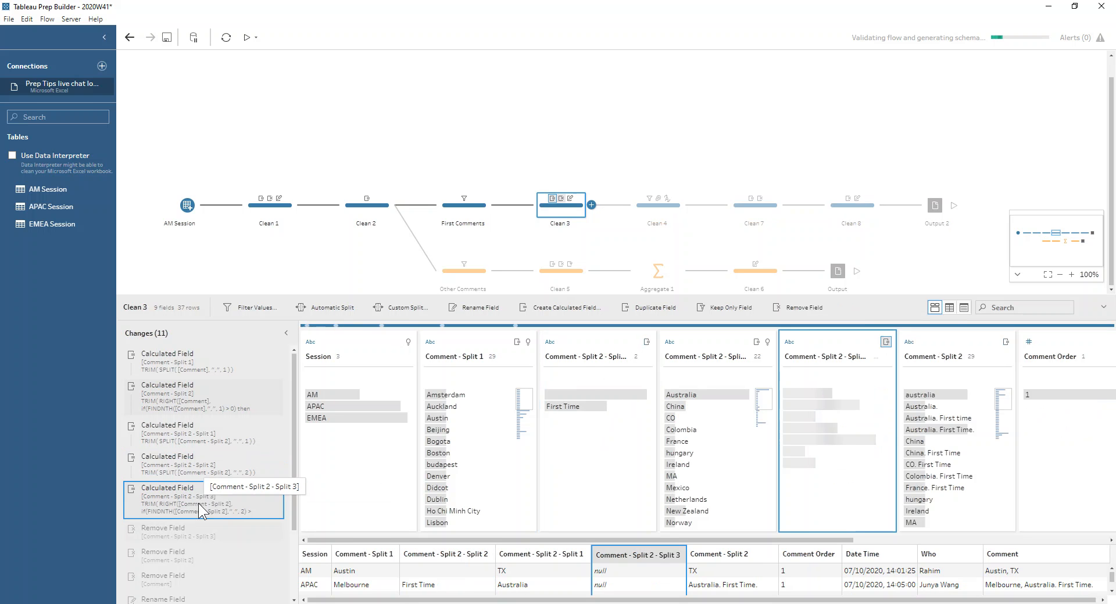
- Step through the Clean 3 field renames to City, First Time Flag and Country
left_click_drag(293, 427, 298, 528)
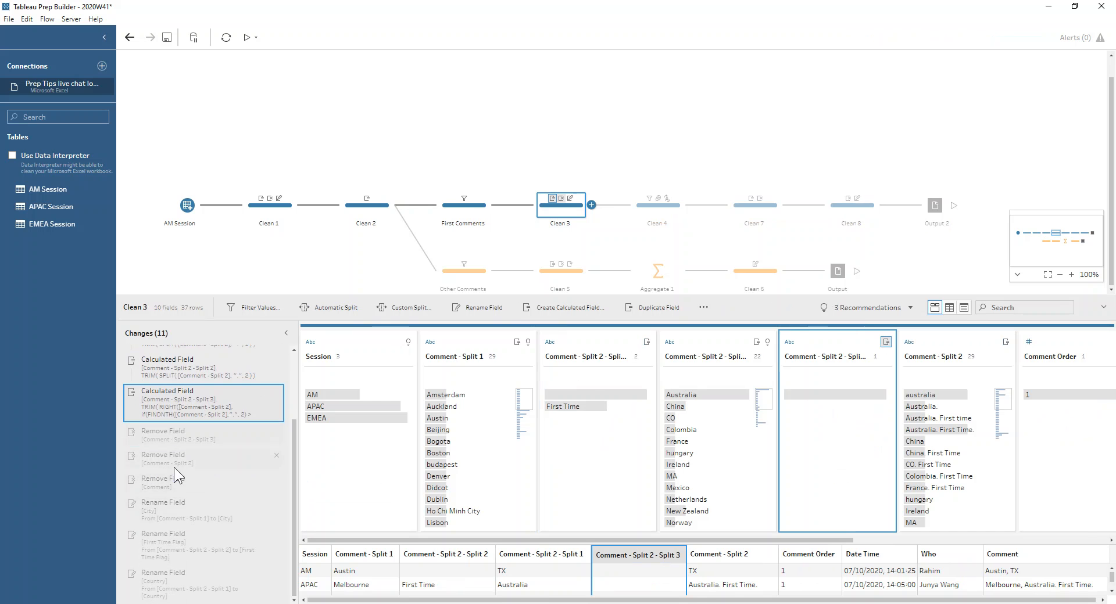
left_click(175, 507)
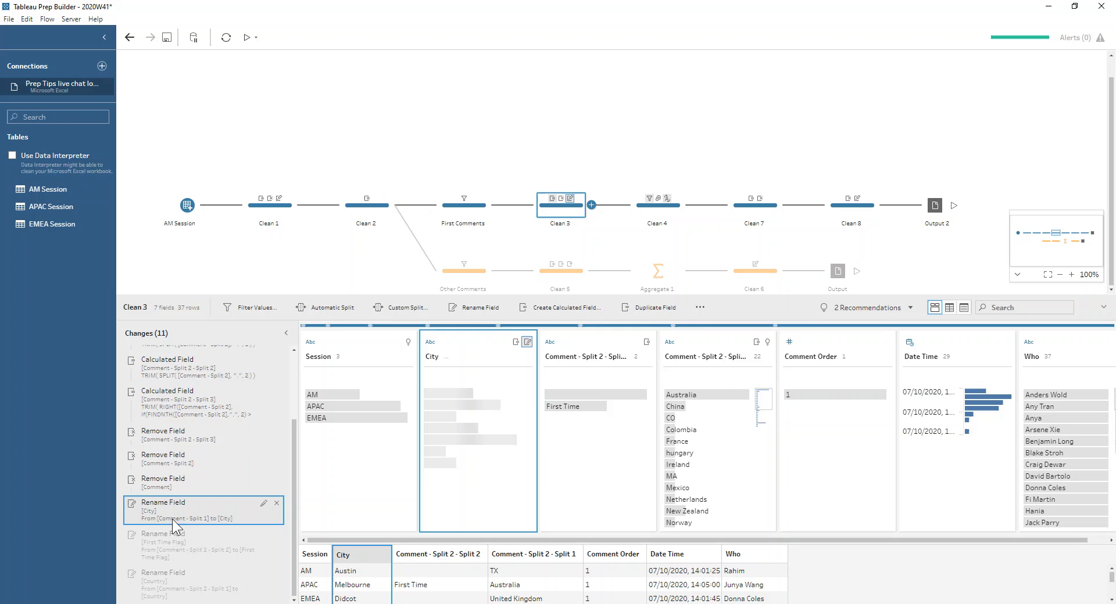
left_click(166, 538)
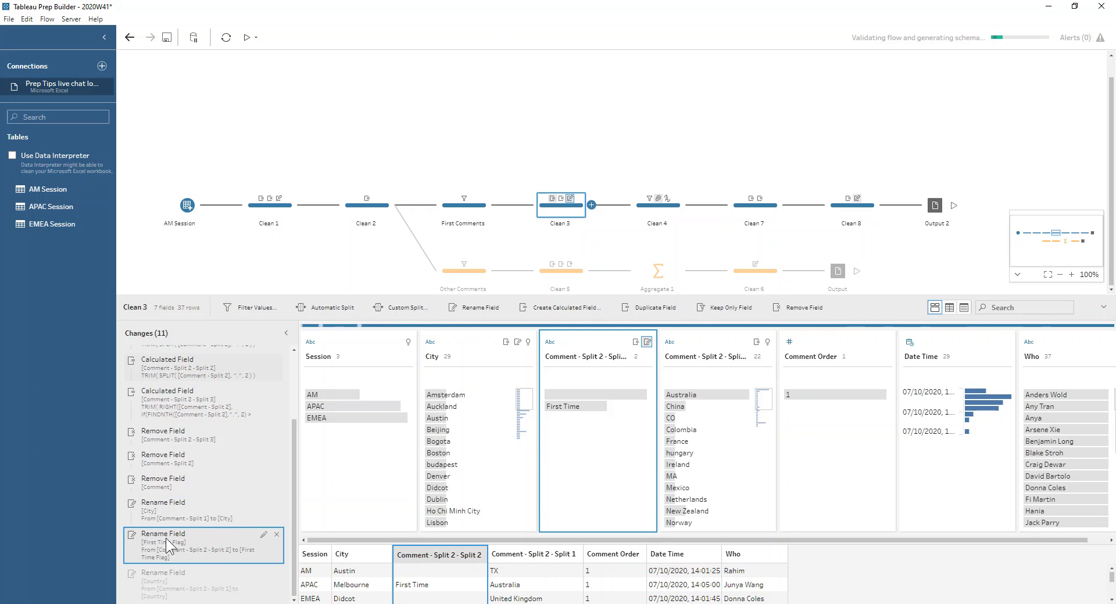
left_click(153, 586)
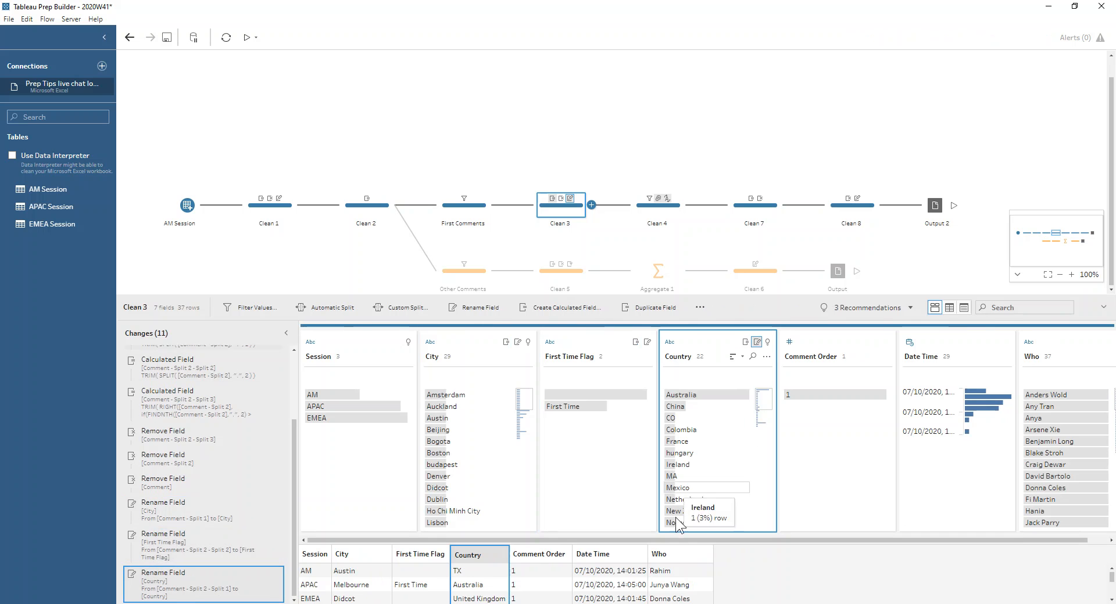
- Inspect the geographic City data role assigned to the City field in Clean 4
left_click(643, 209)
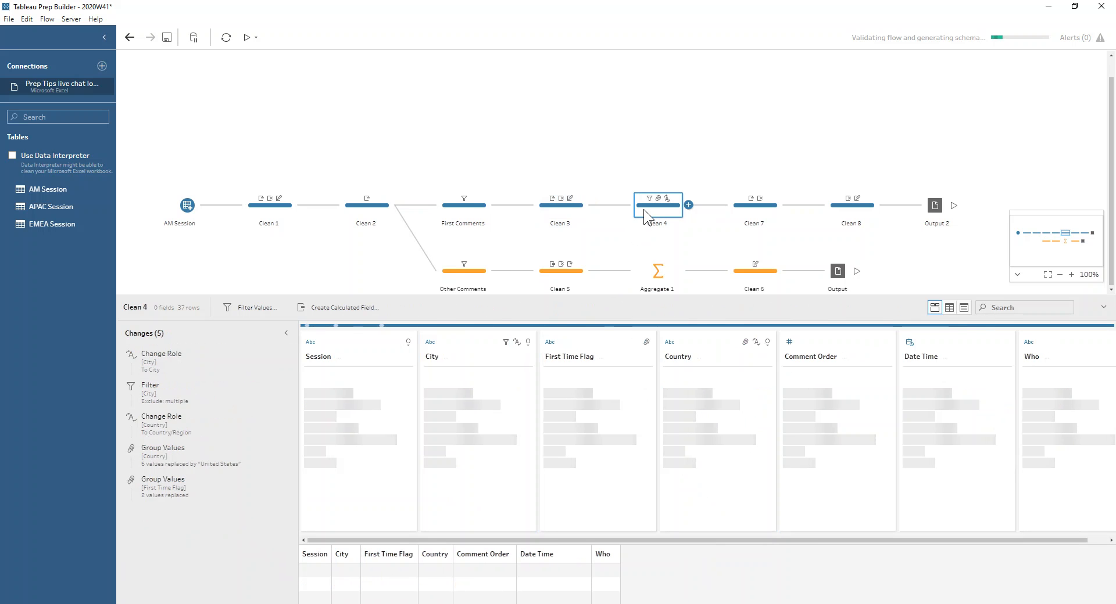
left_click(163, 364)
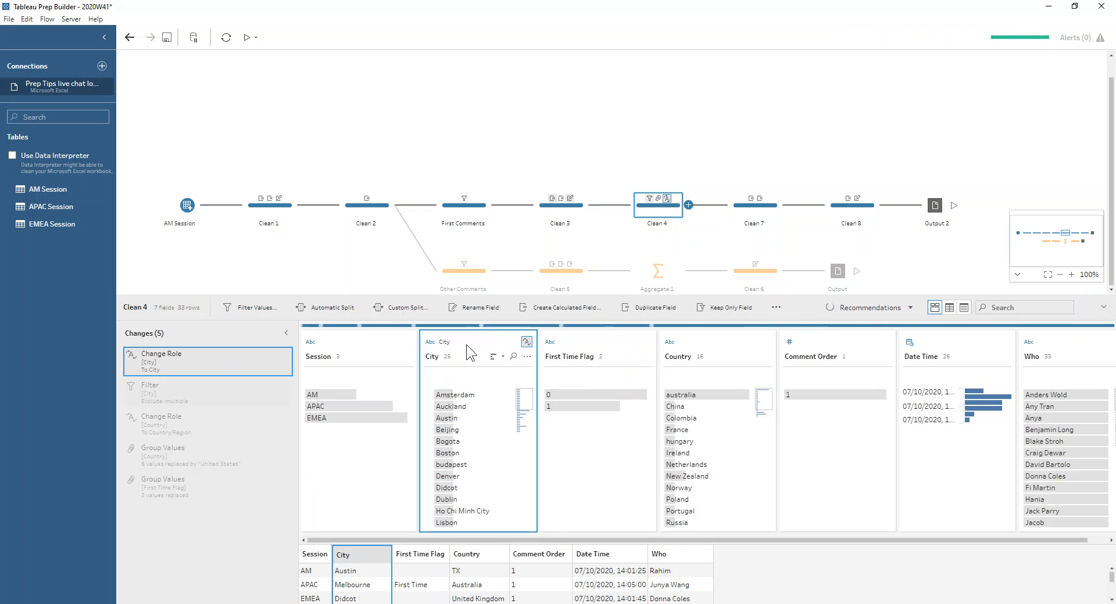
left_click(431, 343)
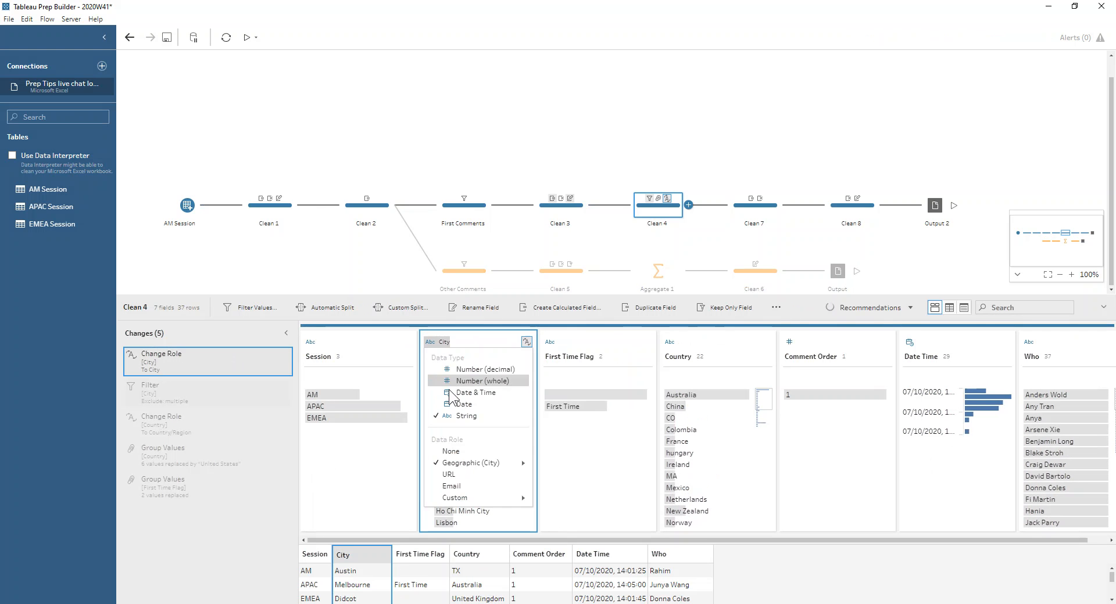
mouse_move(470, 462)
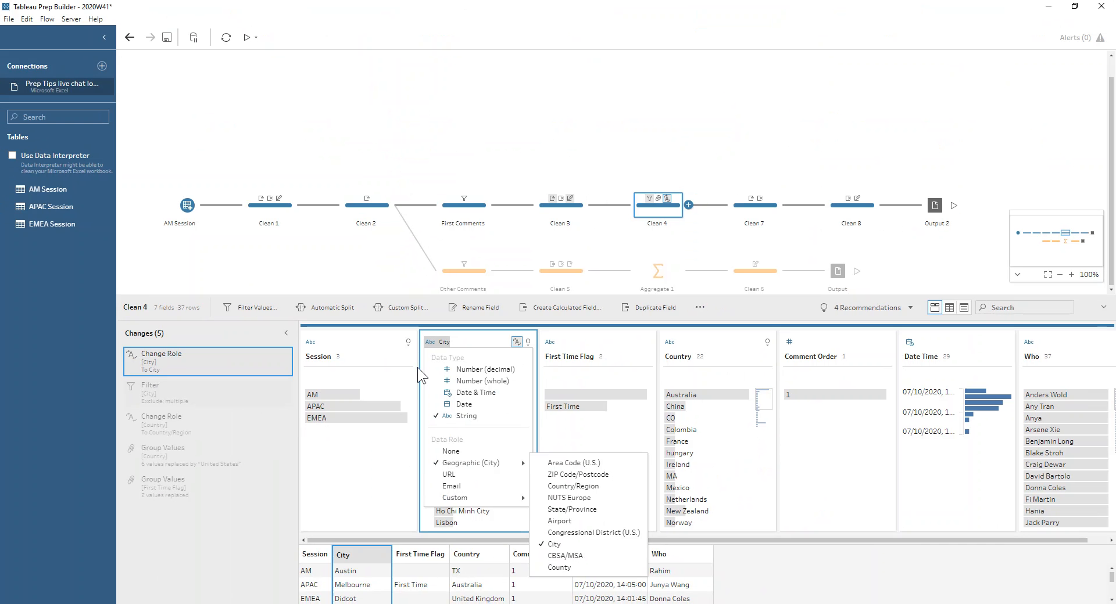
left_click(242, 352)
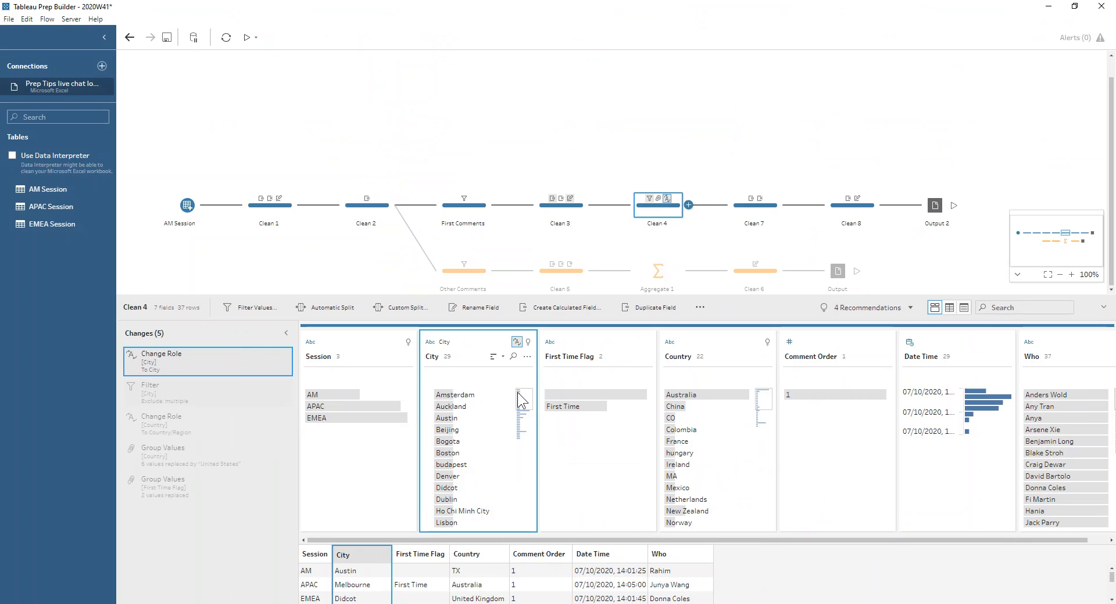
- Review the recommendations for invalid City values in Clean 4 and the filter change that excludes them
scroll(528, 426, "down", 5)
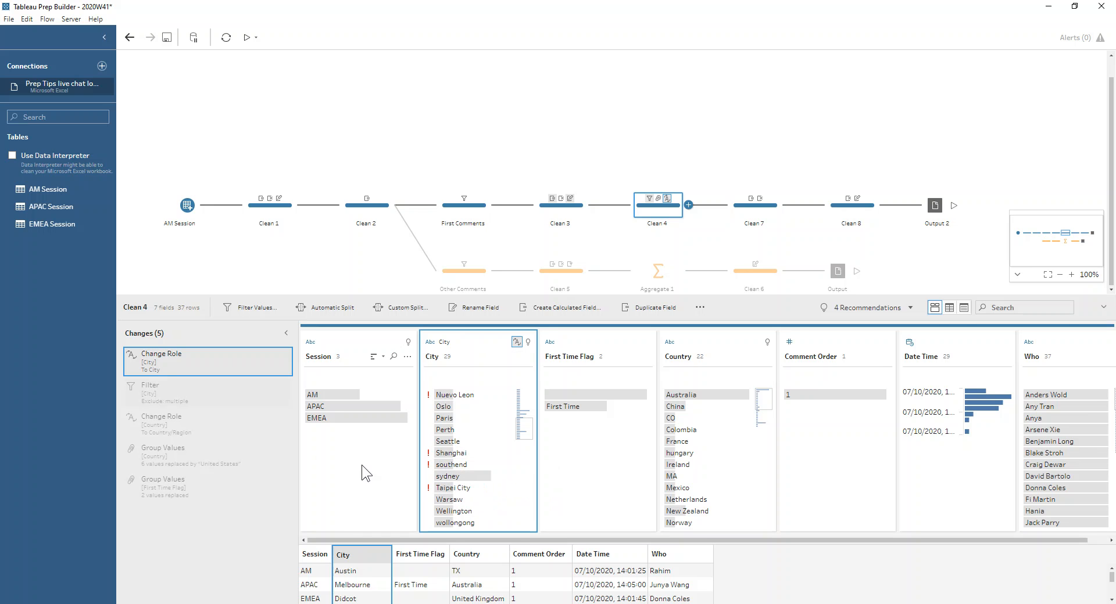
left_click(527, 343)
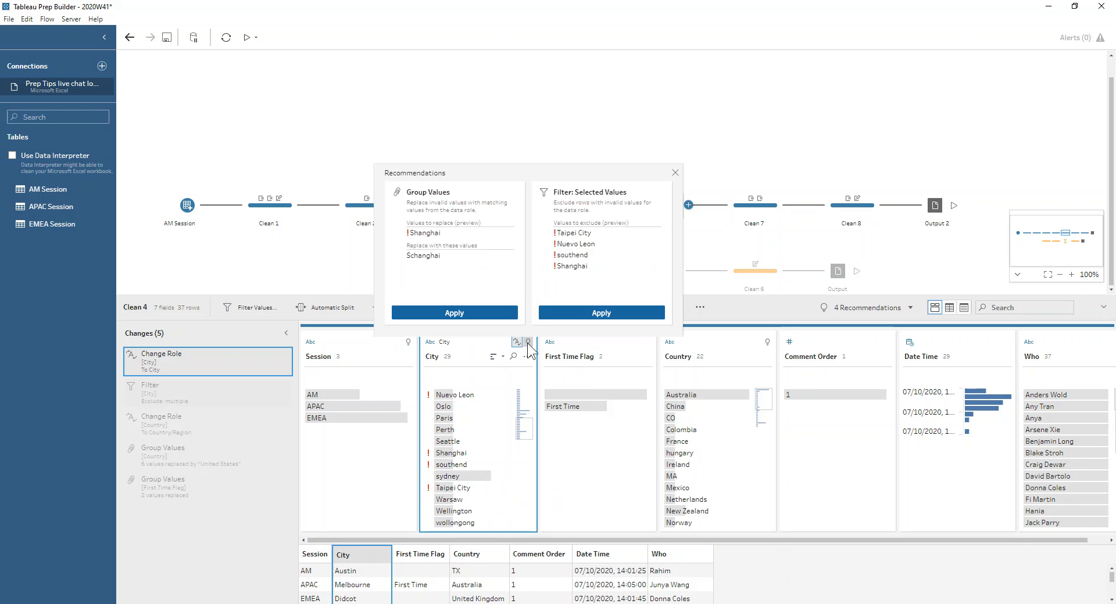
left_click(568, 312)
left_click(675, 172)
left_click(162, 404)
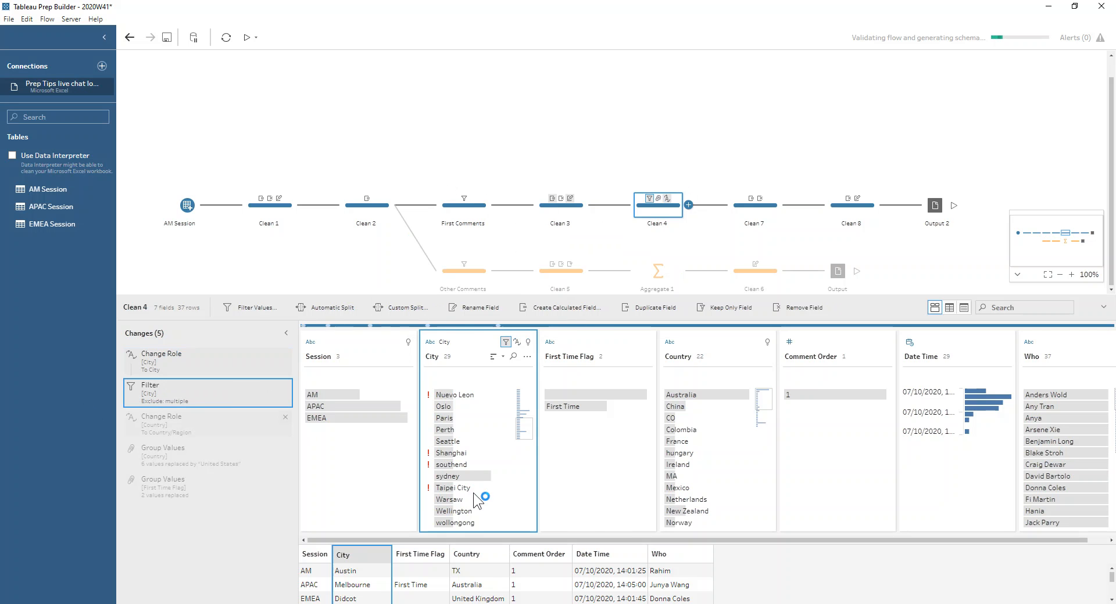
- Review the recommendations for Country under the Country/Region role and the grouping of its values as United States
left_click(175, 424)
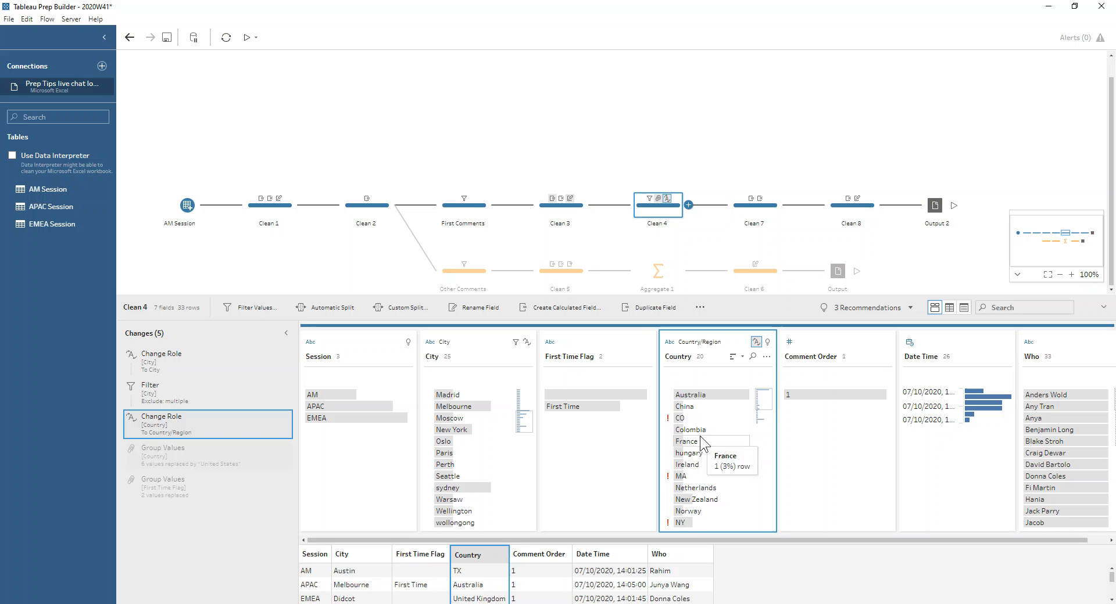
scroll(697, 482, "down", 3)
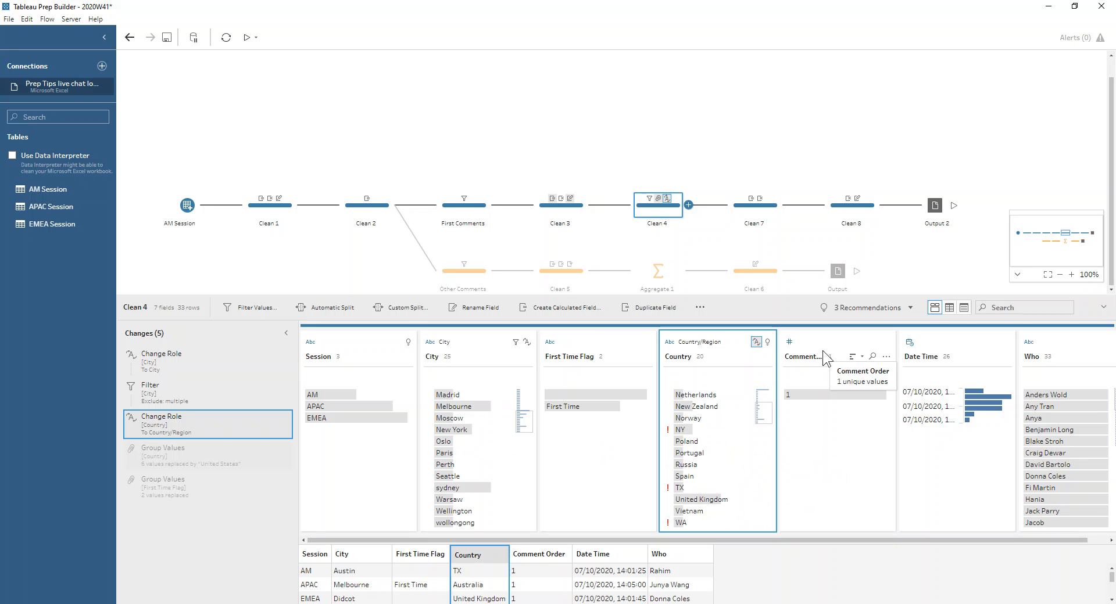
left_click(767, 343)
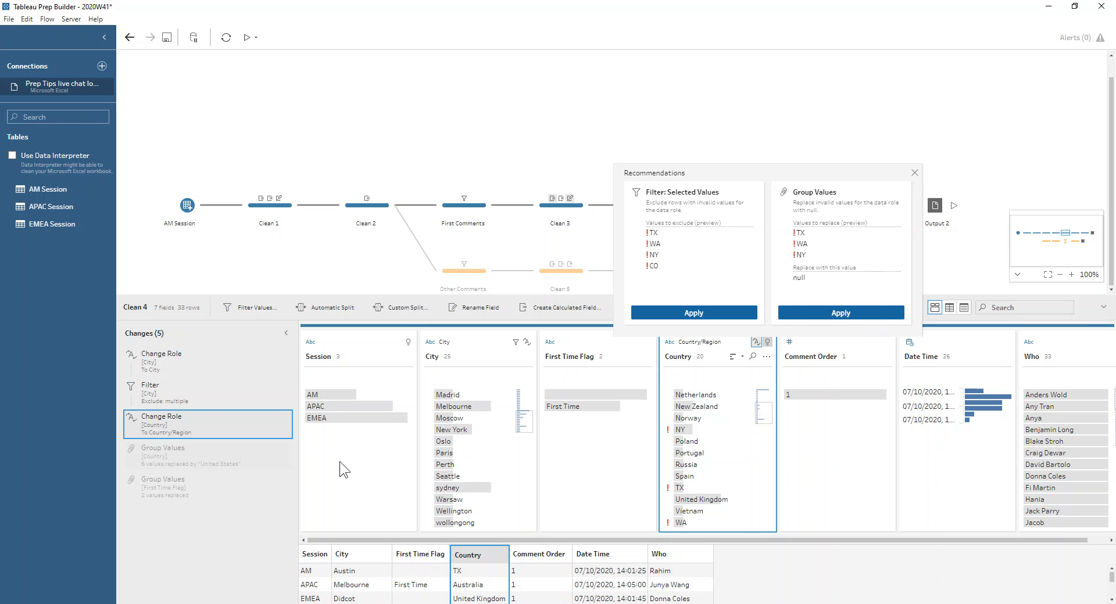
left_click(196, 460)
left_click(196, 460)
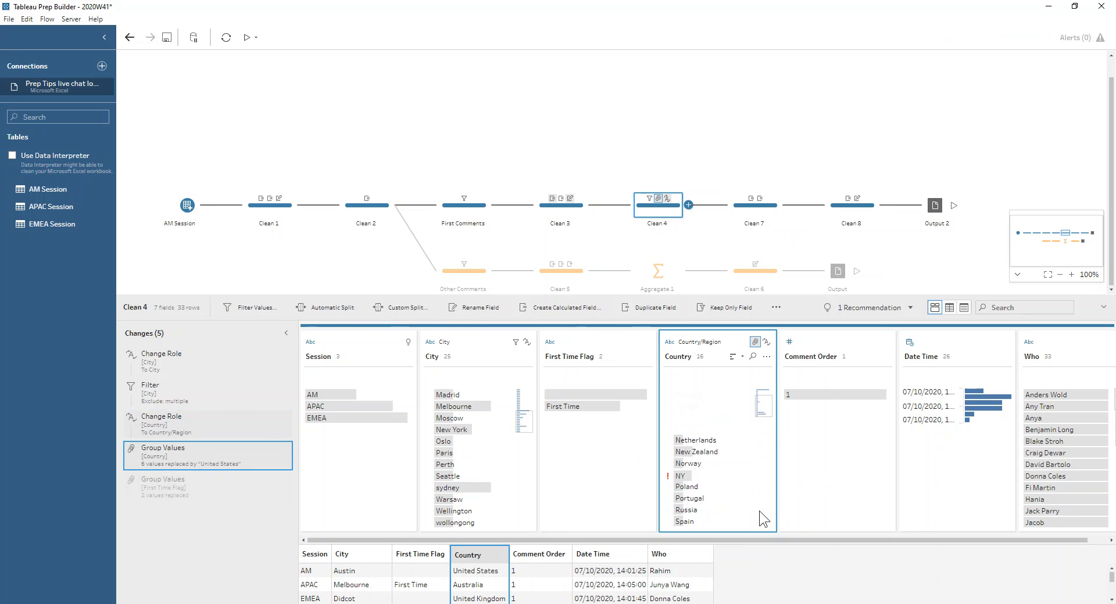
scroll(749, 470, "down", 2)
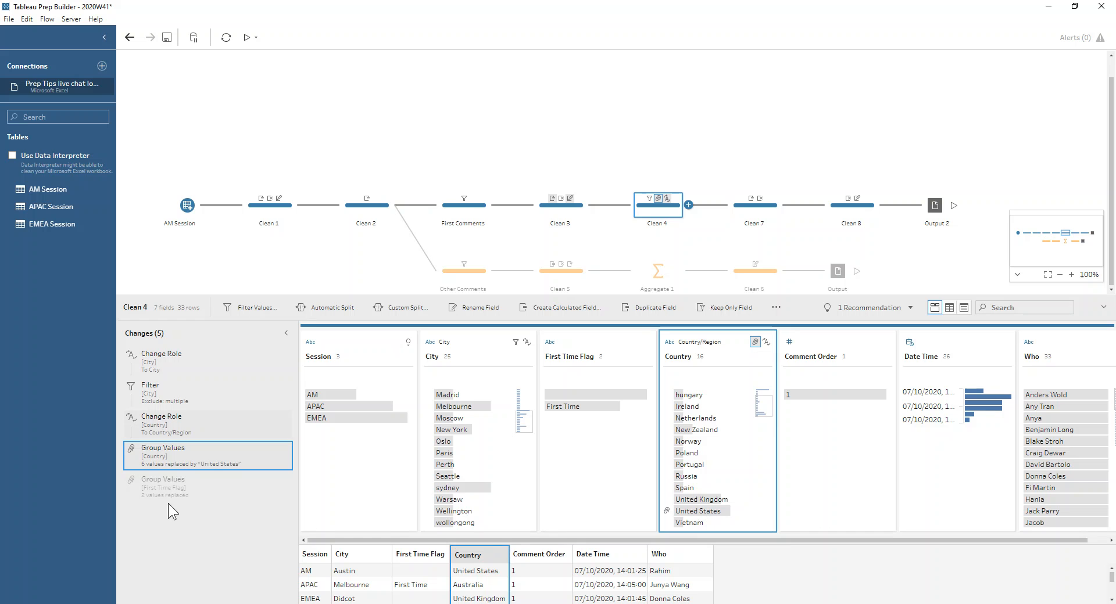
- Inspect the First Time Flag values in Clean 4 before and after their Group Values change
double_click(570, 406)
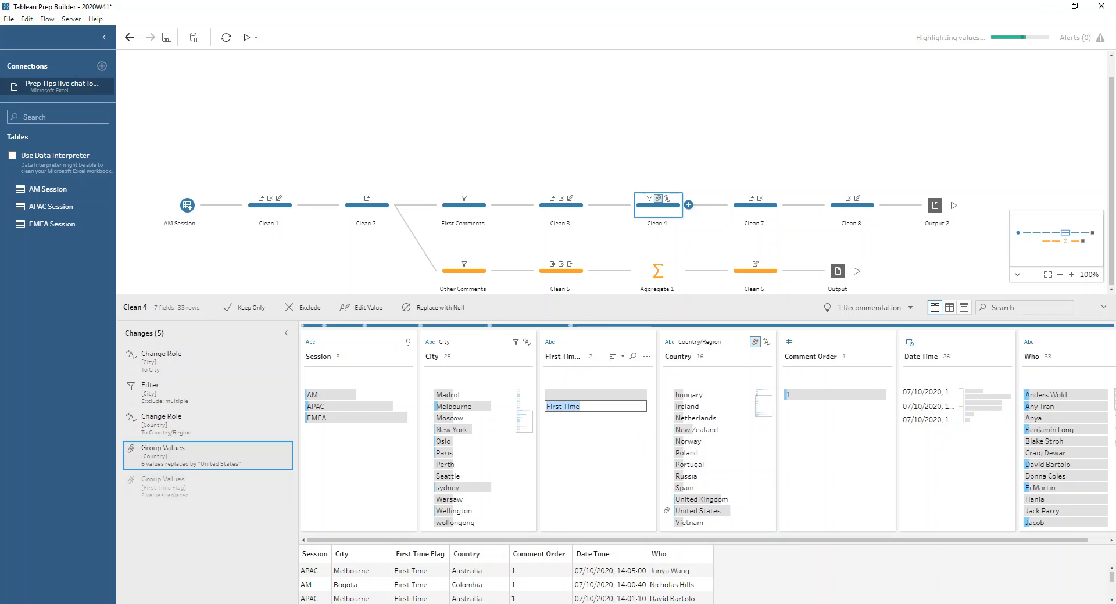
double_click(588, 394)
left_click(595, 448)
left_click(243, 491)
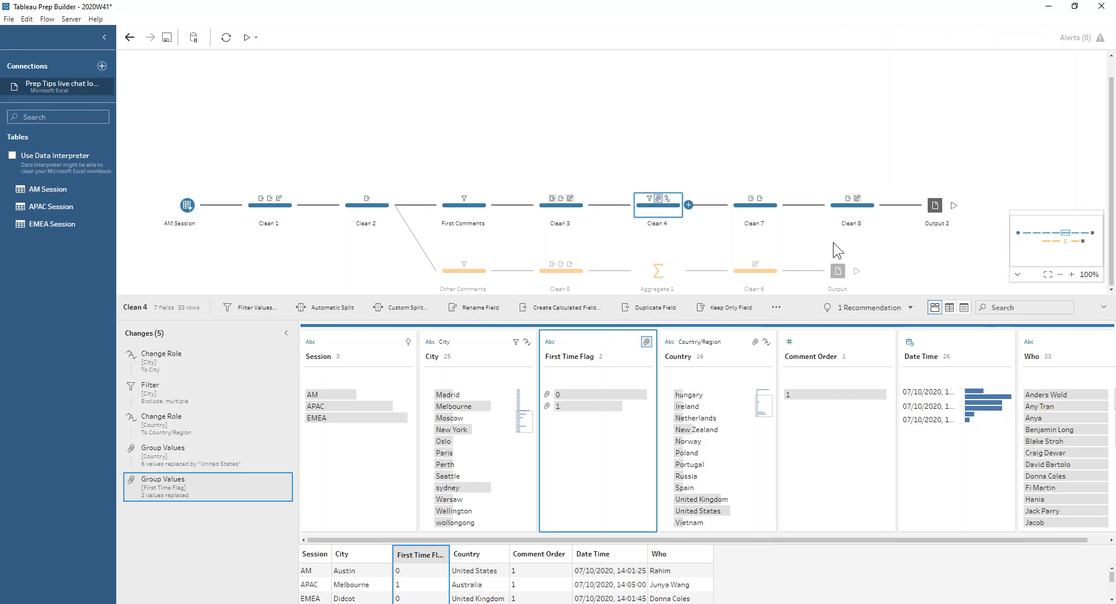
- Review the formula of the Date (GMT) calculated field in Clean 7 and close its editor without changes
left_click(768, 207)
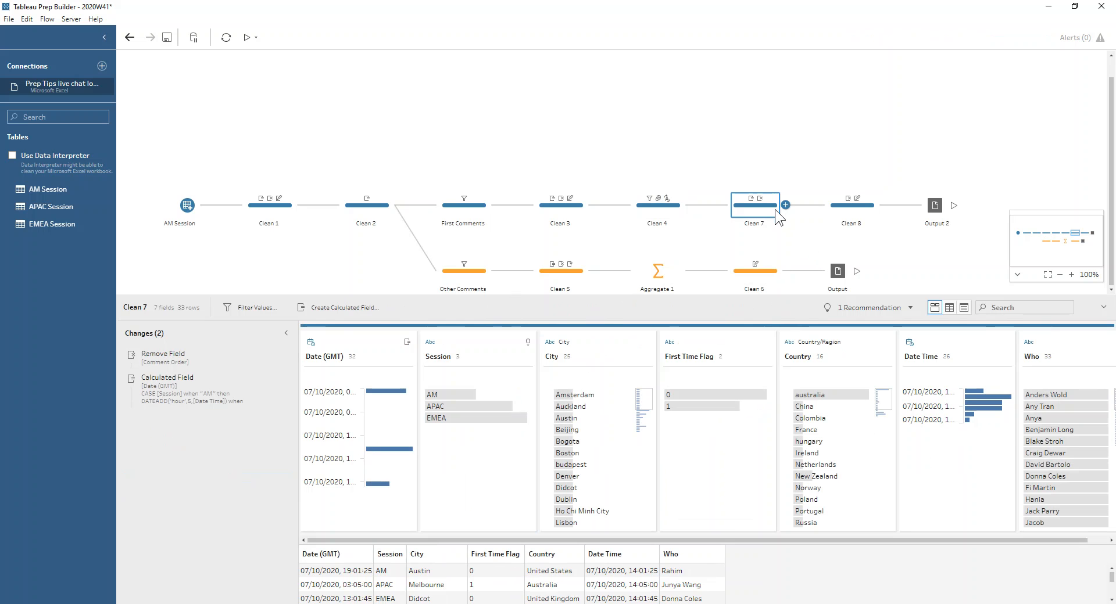
double_click(218, 388)
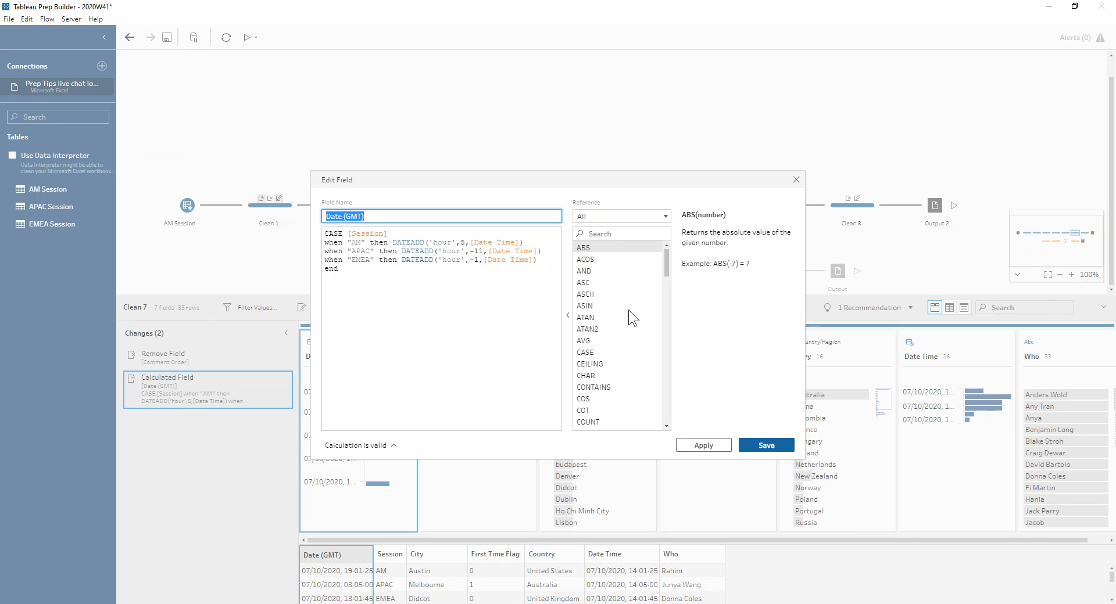
left_click(794, 180)
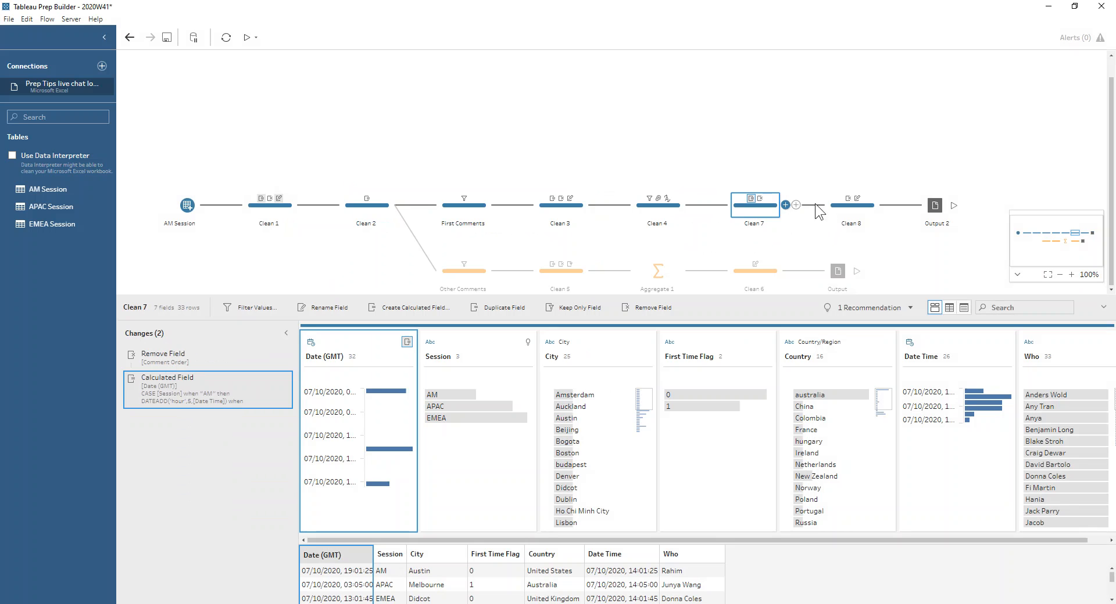
mouse_move(397, 399)
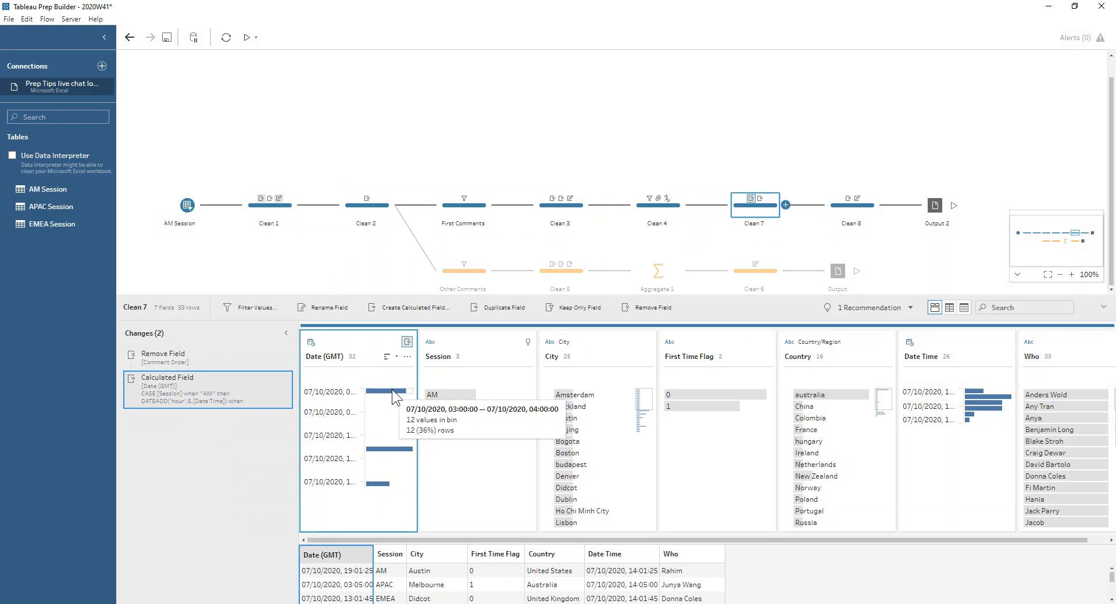
- Review the Clean 8 changes and enlarge the data area to examine its rows, restoring the flow view when done
left_click(872, 208)
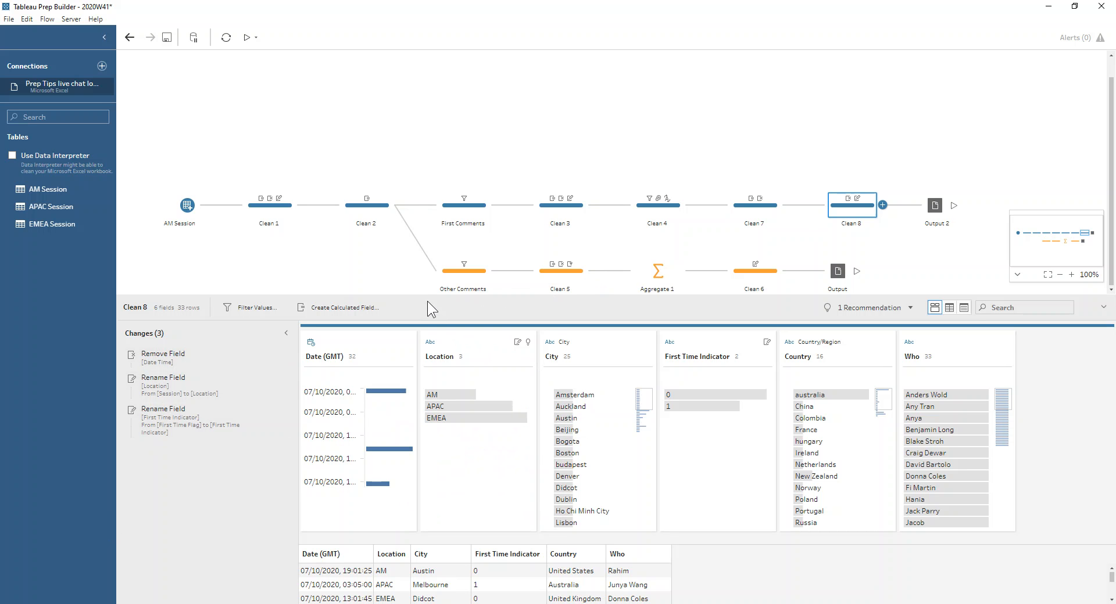
left_click_drag(414, 297, 414, 191)
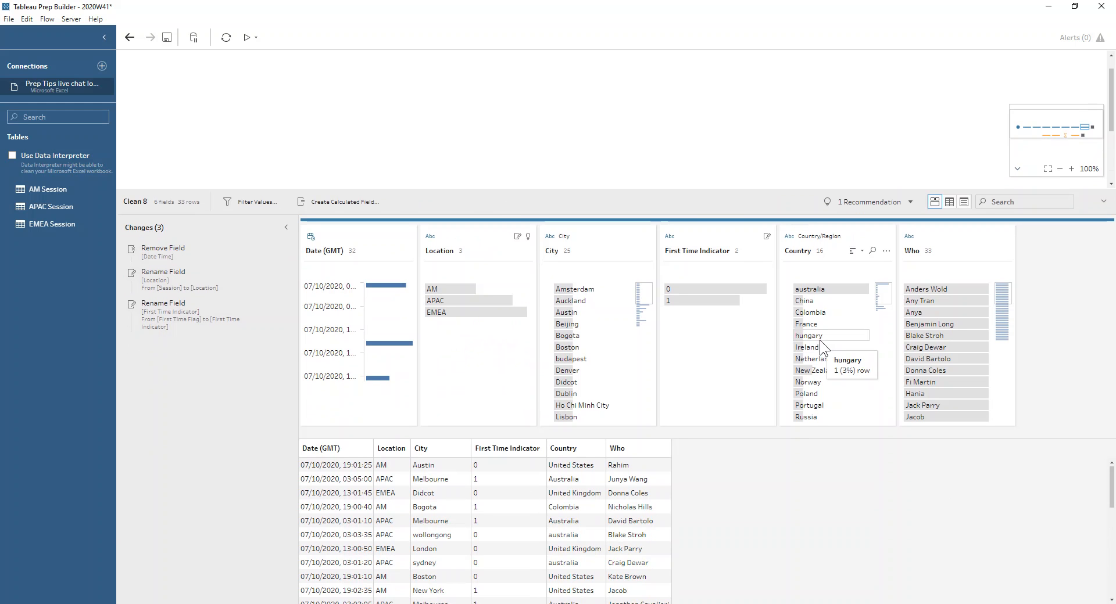
left_click_drag(641, 190, 659, 317)
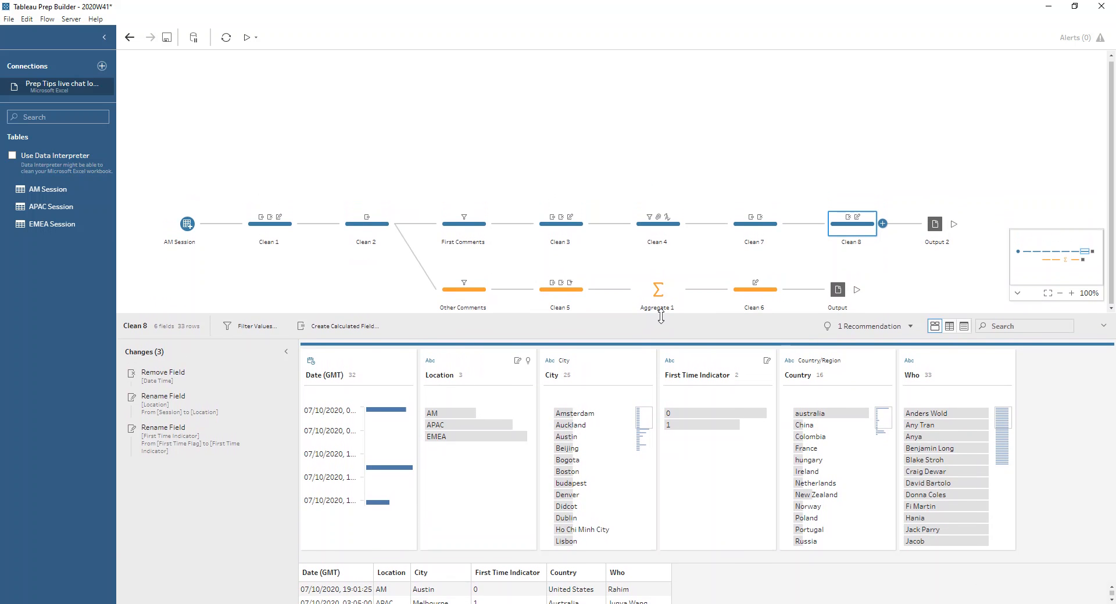